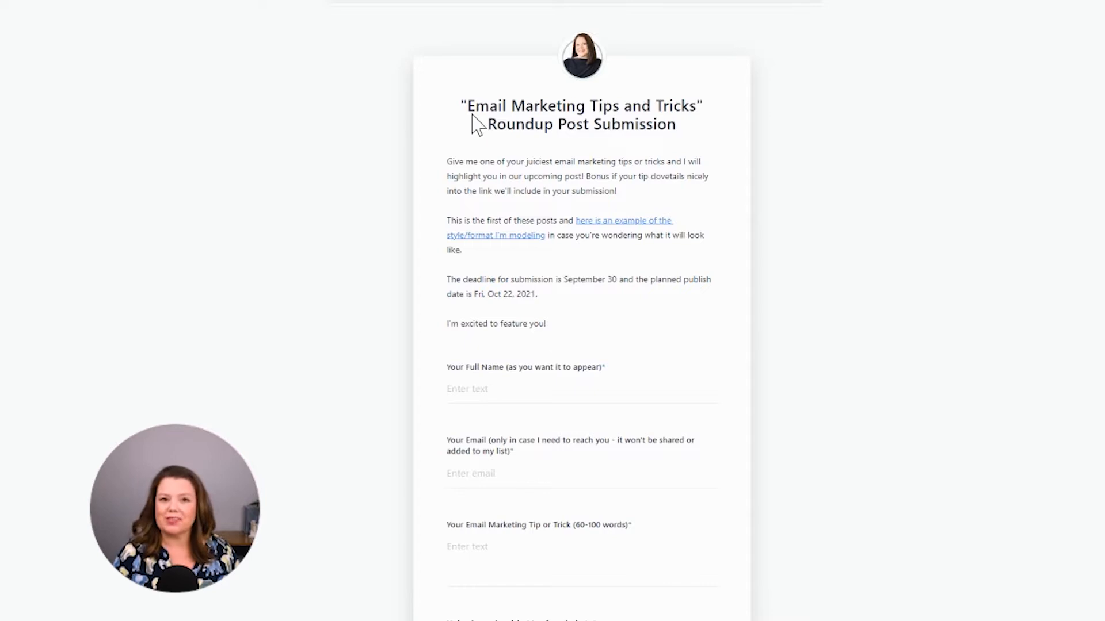
- Examine the roundup submission form's title and read through the "7 Simple Email Marketing Tips" article, including how contributors are credited
{"action": "left_click_drag", "start_coordinate": [476, 112], "coordinate": [669, 138]}
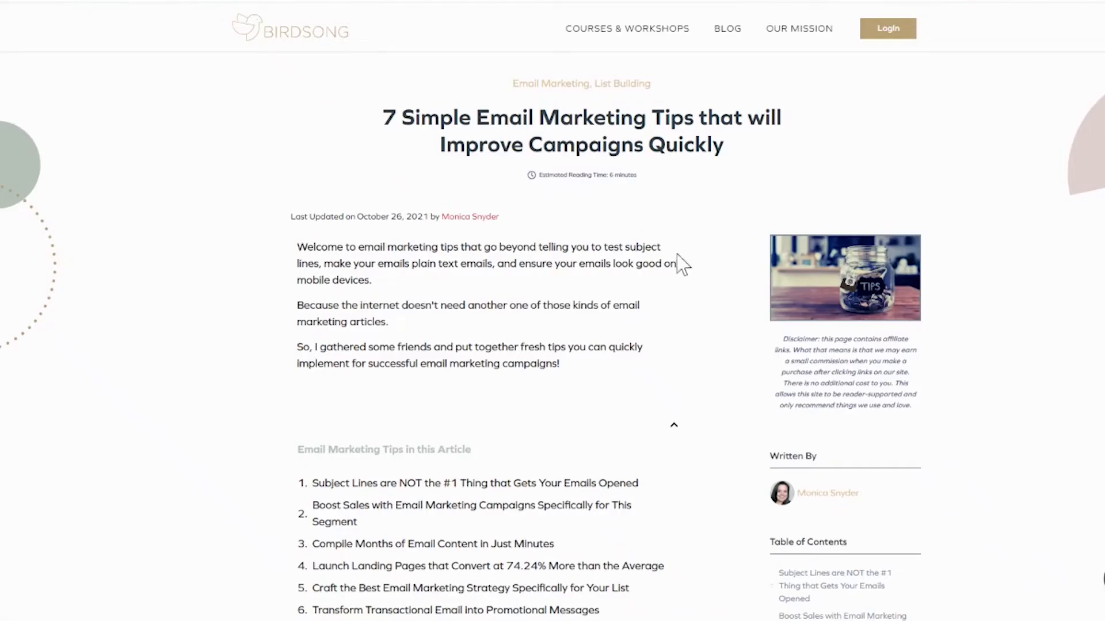
{"action": "scroll", "coordinate": [494, 276], "scroll_direction": "down", "scroll_amount": 10}
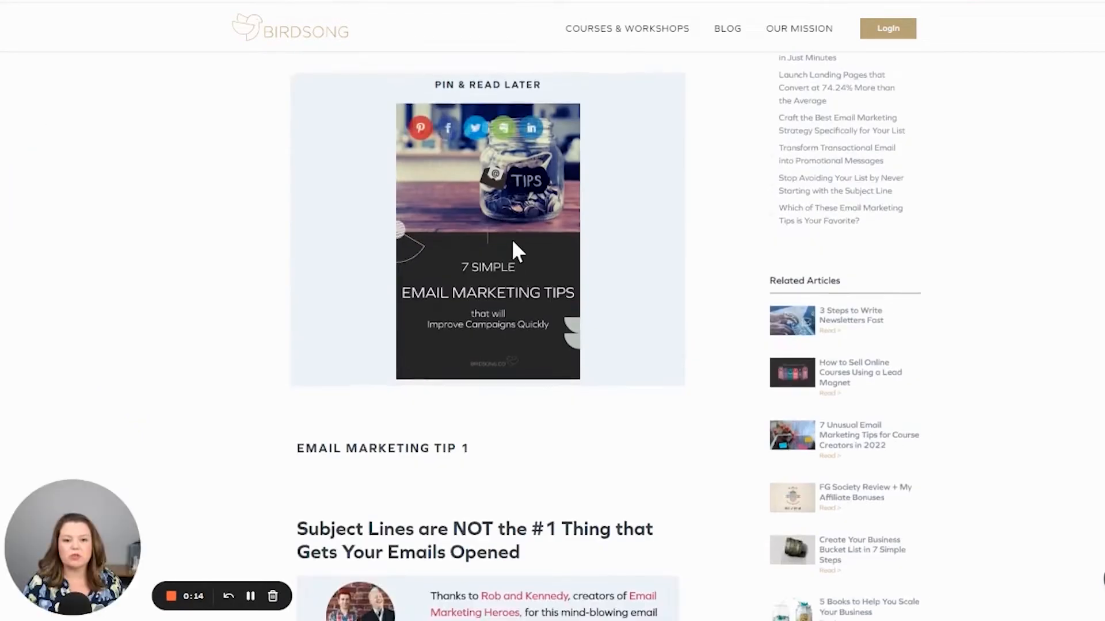
{"action": "scroll", "coordinate": [518, 230], "scroll_direction": "down", "scroll_amount": 10}
{"action": "scroll", "coordinate": [531, 228], "scroll_direction": "up", "scroll_amount": 3}
{"action": "scroll", "coordinate": [518, 196], "scroll_direction": "down", "scroll_amount": 1}
{"action": "scroll", "coordinate": [402, 156], "scroll_direction": "up", "scroll_amount": 2}
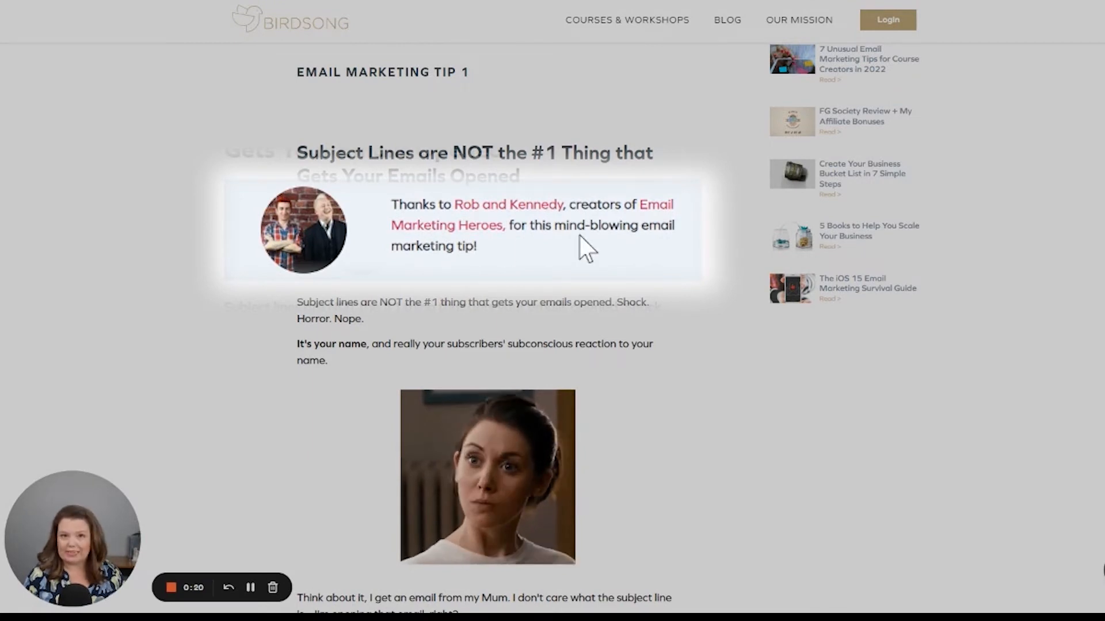
{"action": "scroll", "coordinate": [691, 310], "scroll_direction": "down", "scroll_amount": 15}
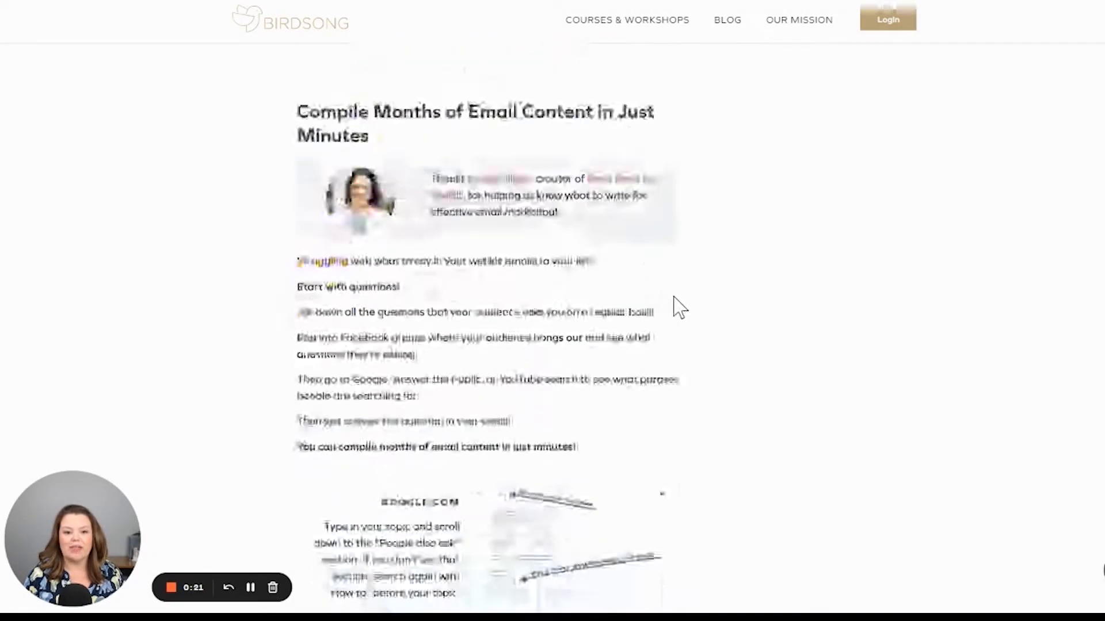
{"action": "scroll", "coordinate": [567, 224], "scroll_direction": "down", "scroll_amount": 20}
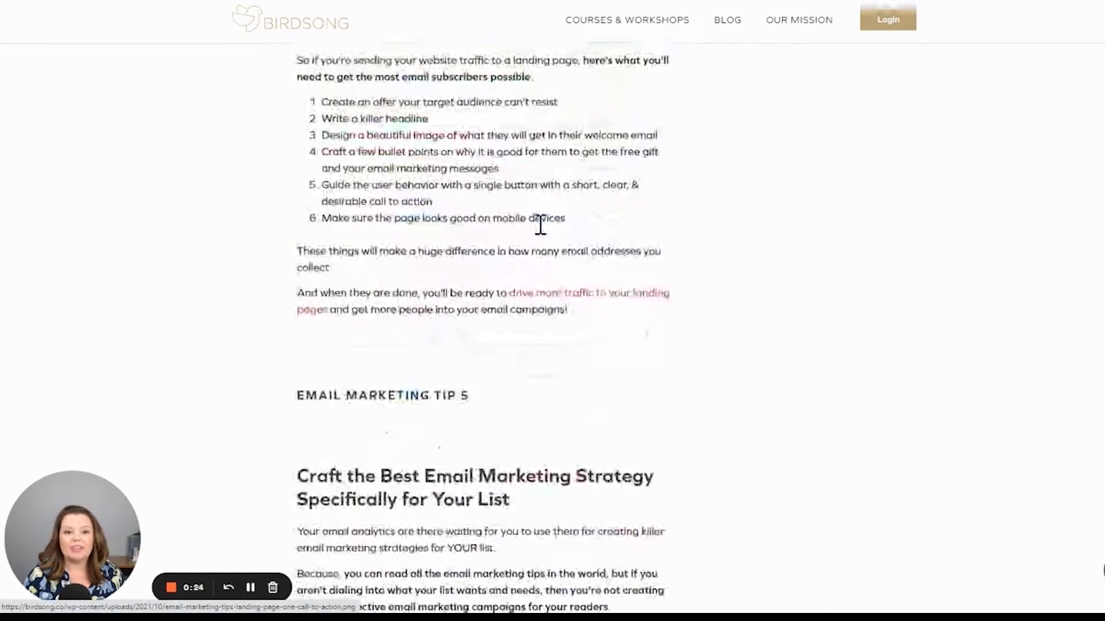
{"action": "scroll", "coordinate": [604, 248], "scroll_direction": "down", "scroll_amount": 13}
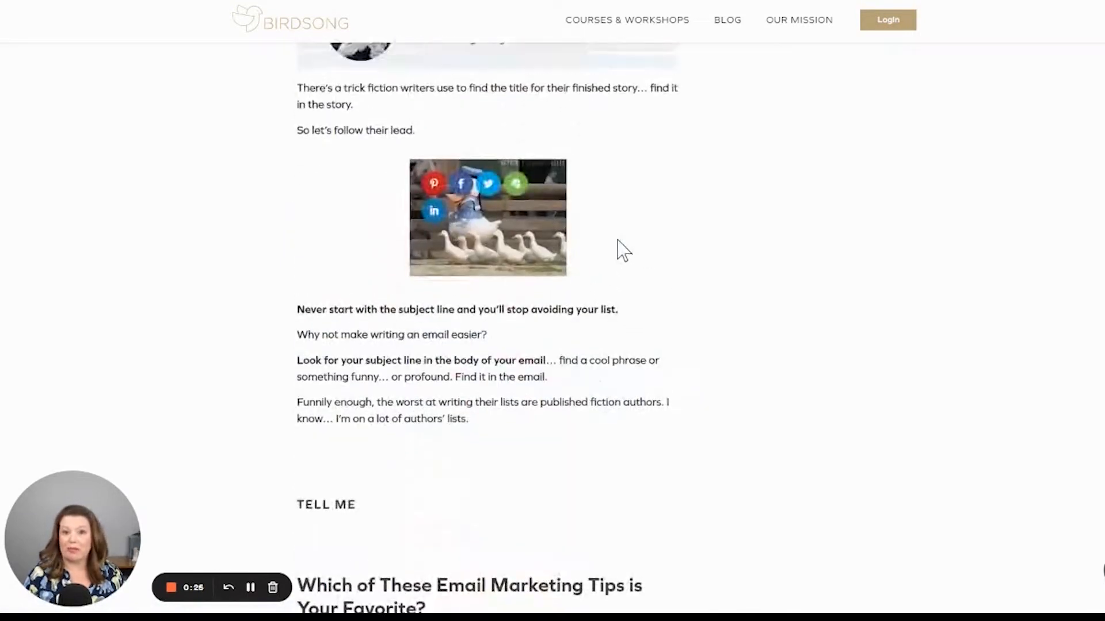
{"action": "scroll", "coordinate": [619, 249], "scroll_direction": "up", "scroll_amount": 3}
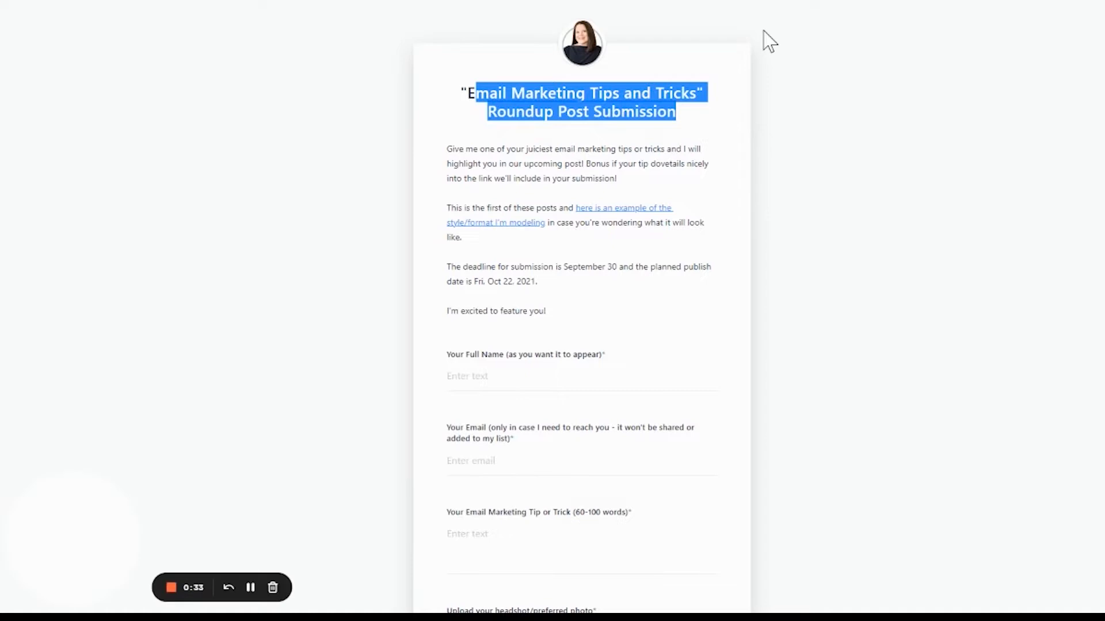
- In the ClickUp Roundups list, open the existing "Email Marketing Tips and Tricks" form and add a new Form view
{"action": "left_click", "coordinate": [700, 164]}
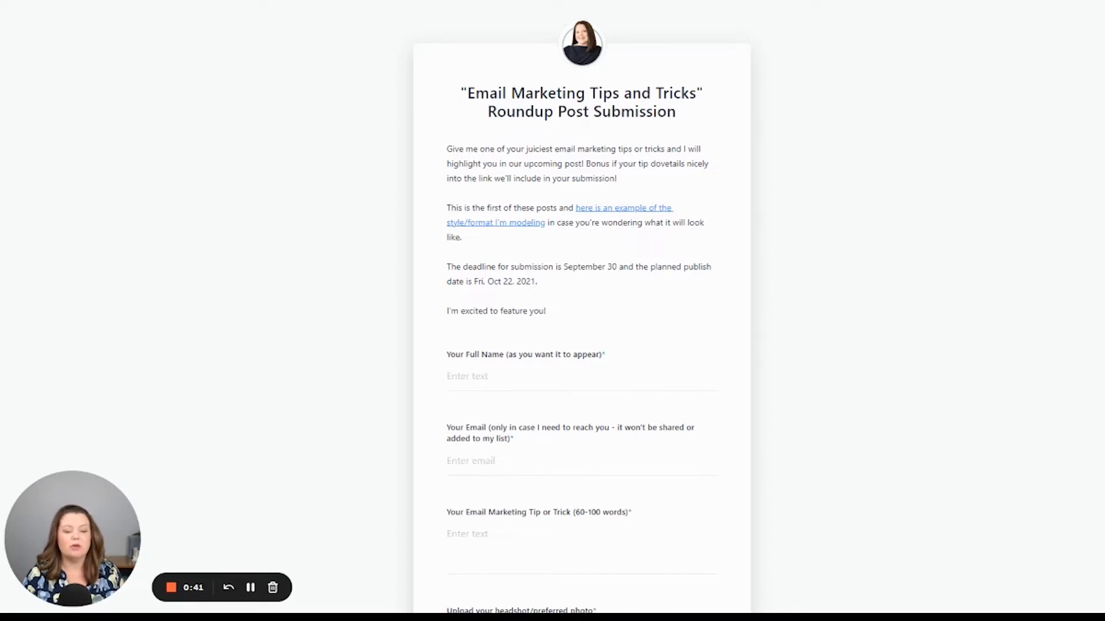
{"action": "key", "text": "ctrl+shift+Tab"}
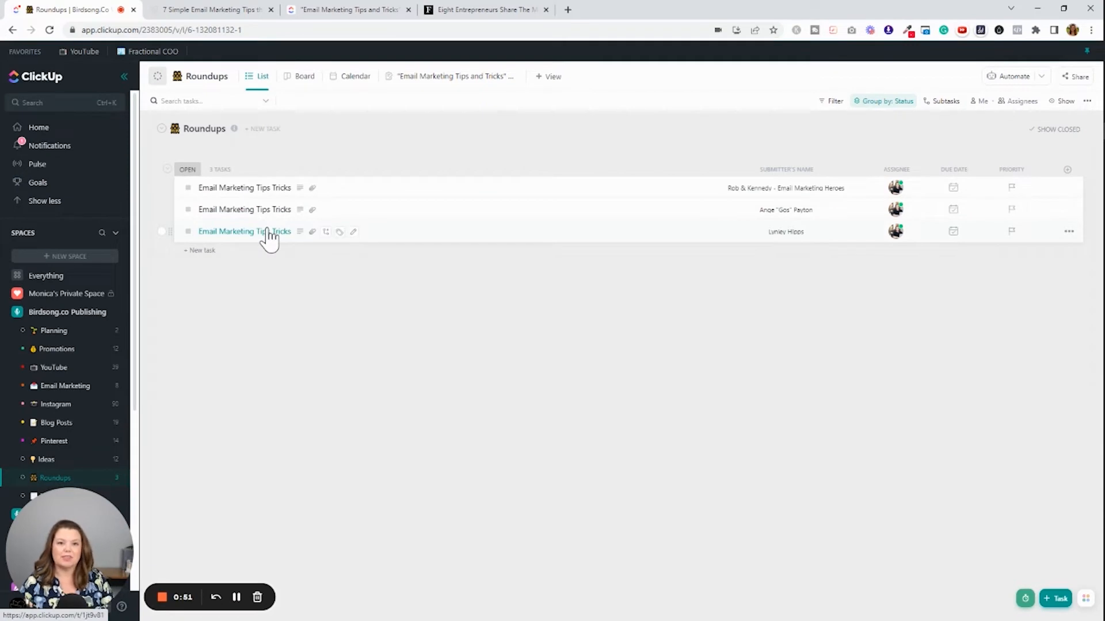
{"action": "left_click", "coordinate": [473, 81]}
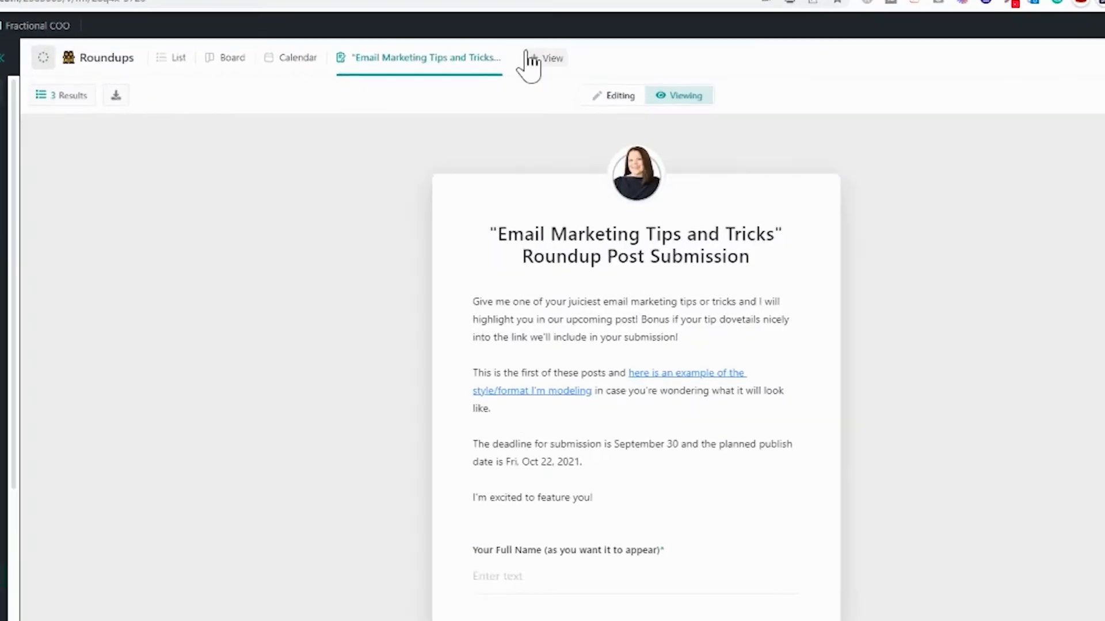
{"action": "left_click", "coordinate": [541, 57]}
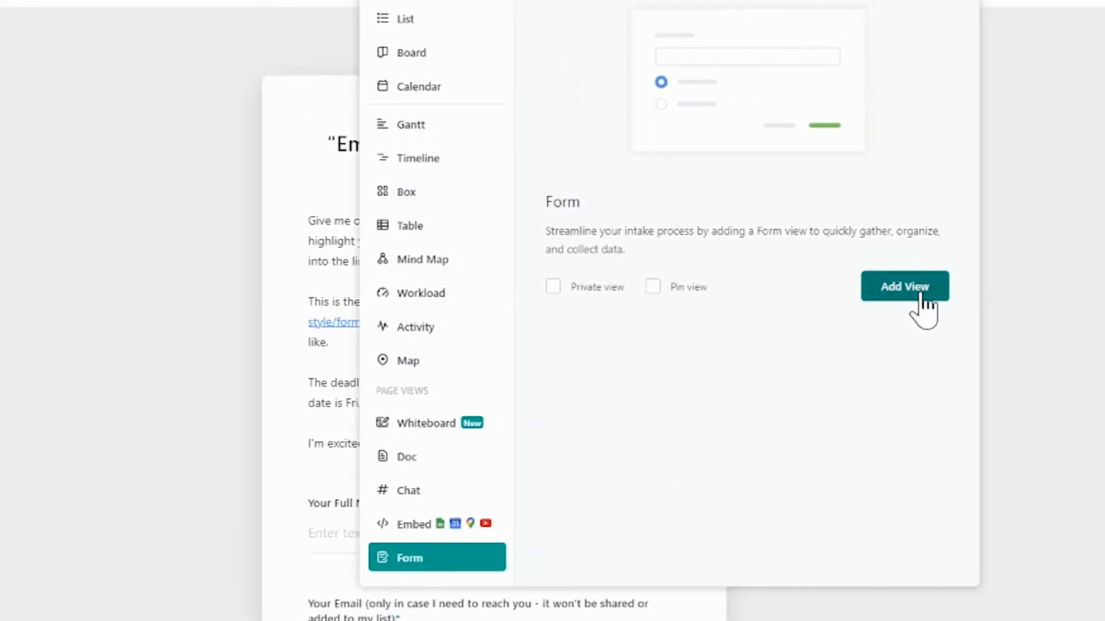
{"action": "left_click", "coordinate": [918, 295]}
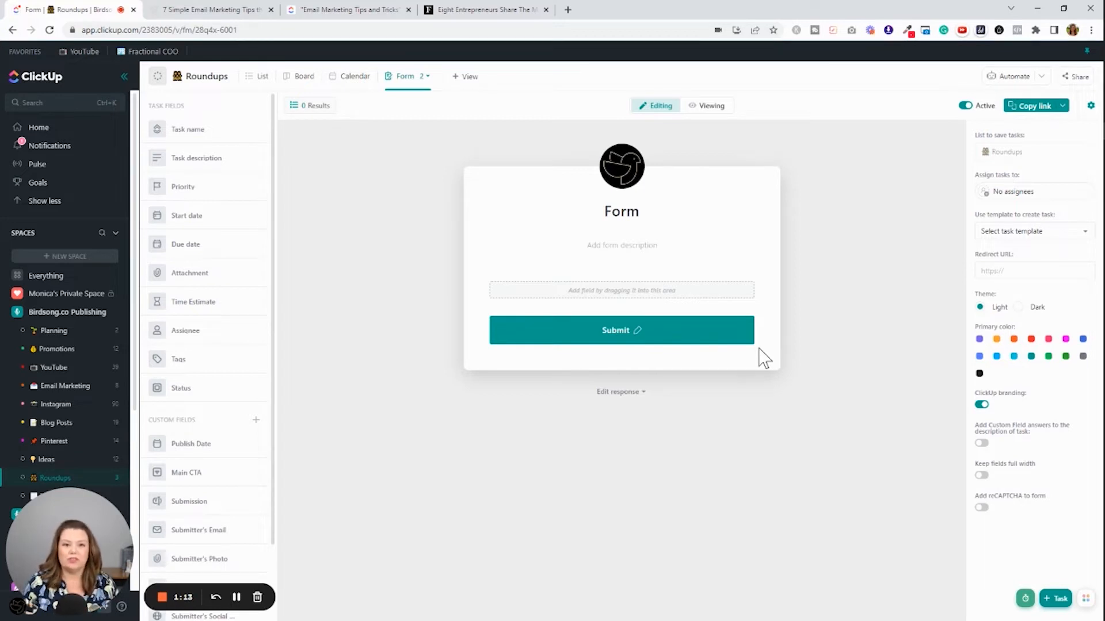
- Go back to the "Email Marketing Tips and Tricks" form and review its introduction and the Forbes article it cites as an example
{"action": "left_click", "coordinate": [418, 86]}
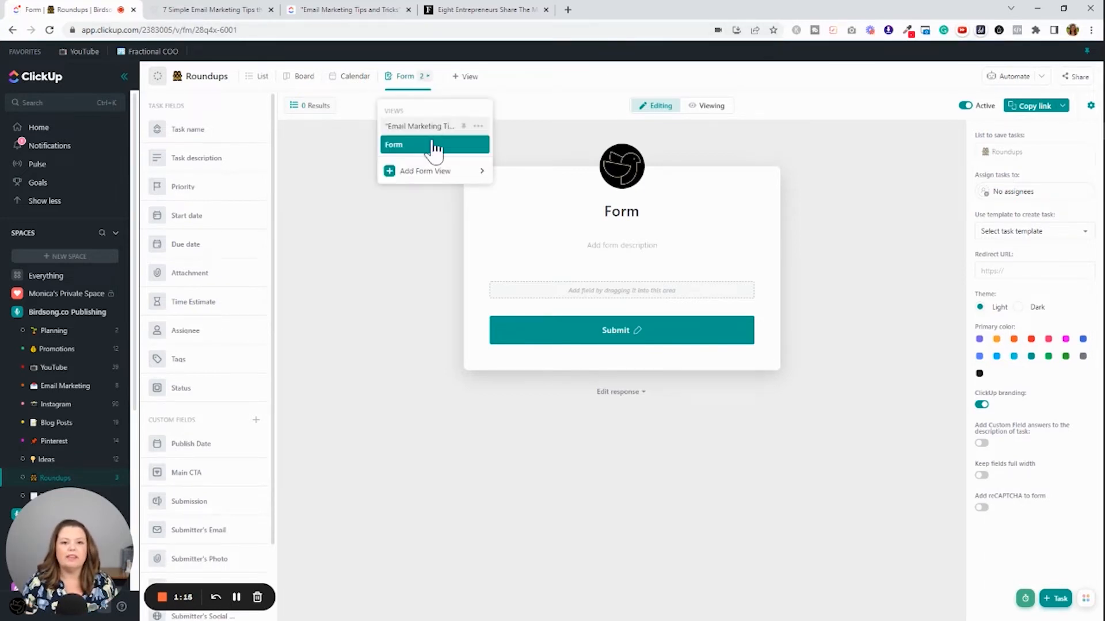
{"action": "left_click", "coordinate": [434, 130]}
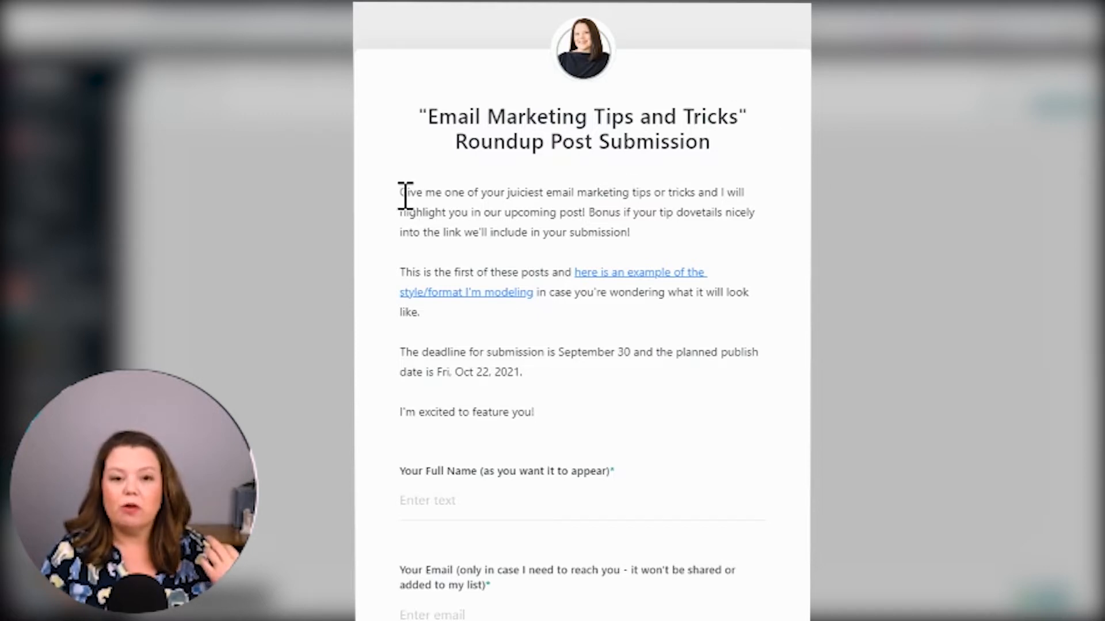
{"action": "left_click_drag", "start_coordinate": [404, 193], "coordinate": [542, 213]}
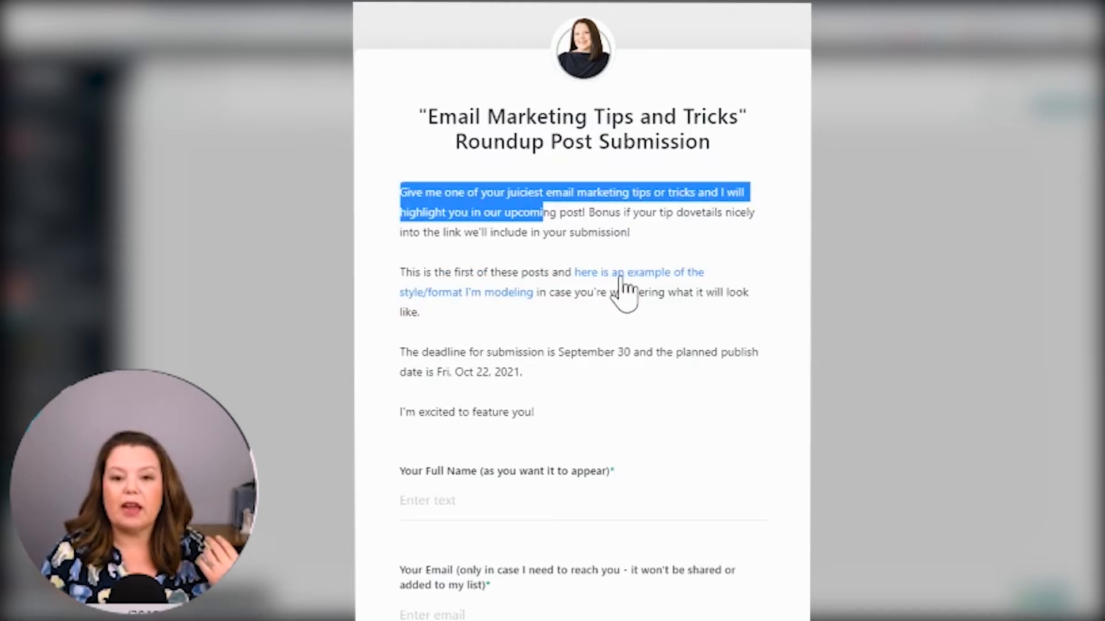
{"action": "mouse_move", "coordinate": [621, 279]}
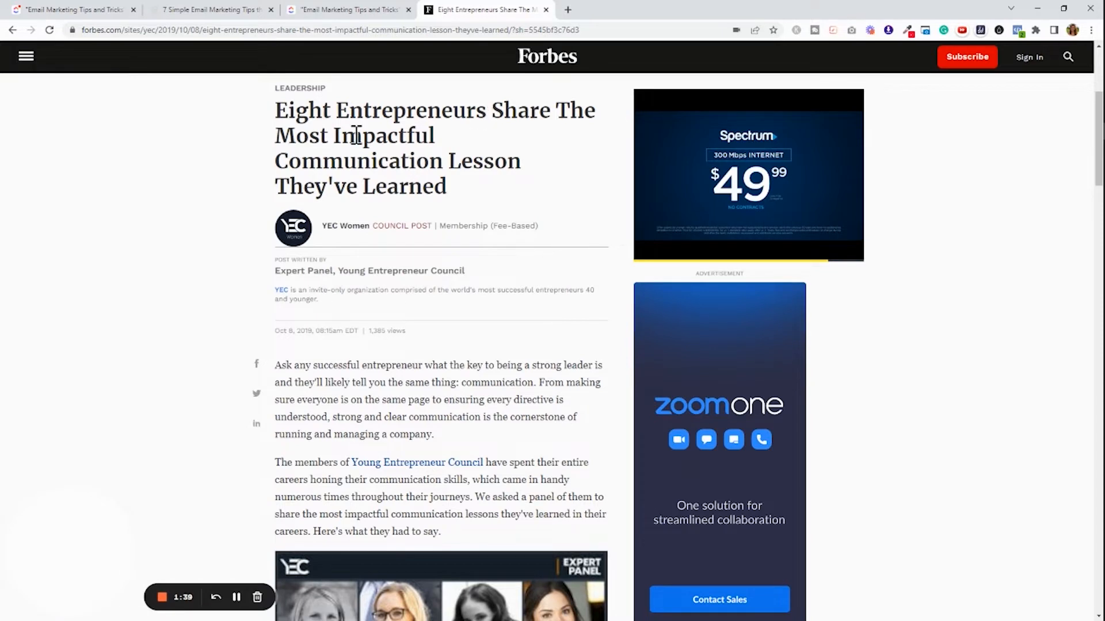
{"action": "scroll", "coordinate": [444, 168], "scroll_direction": "down", "scroll_amount": 6}
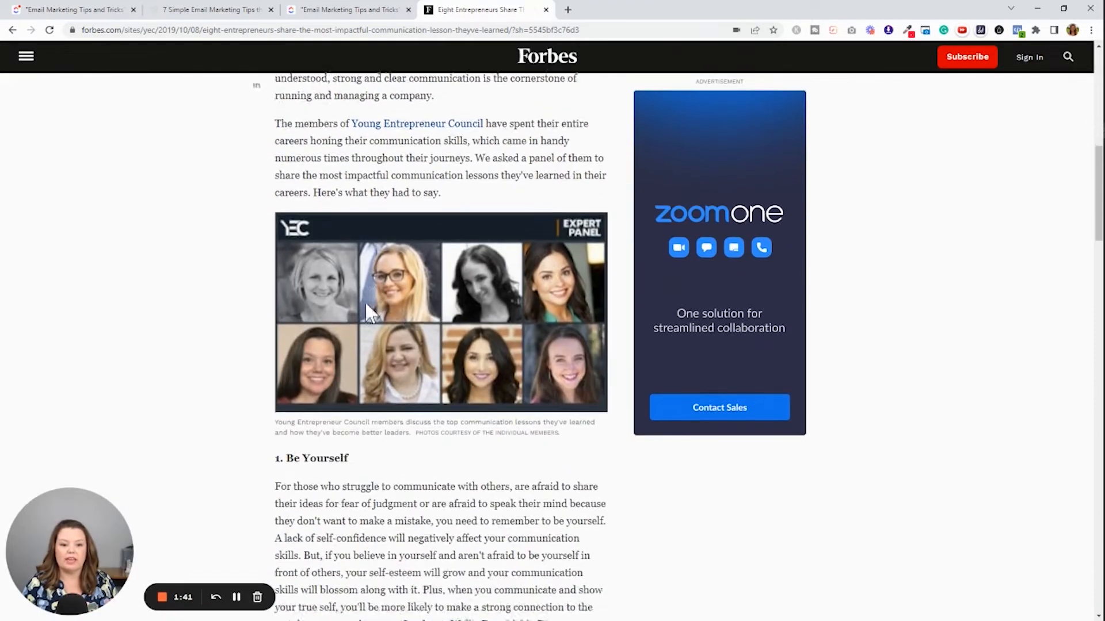
{"action": "scroll", "coordinate": [415, 337], "scroll_direction": "down", "scroll_amount": 4}
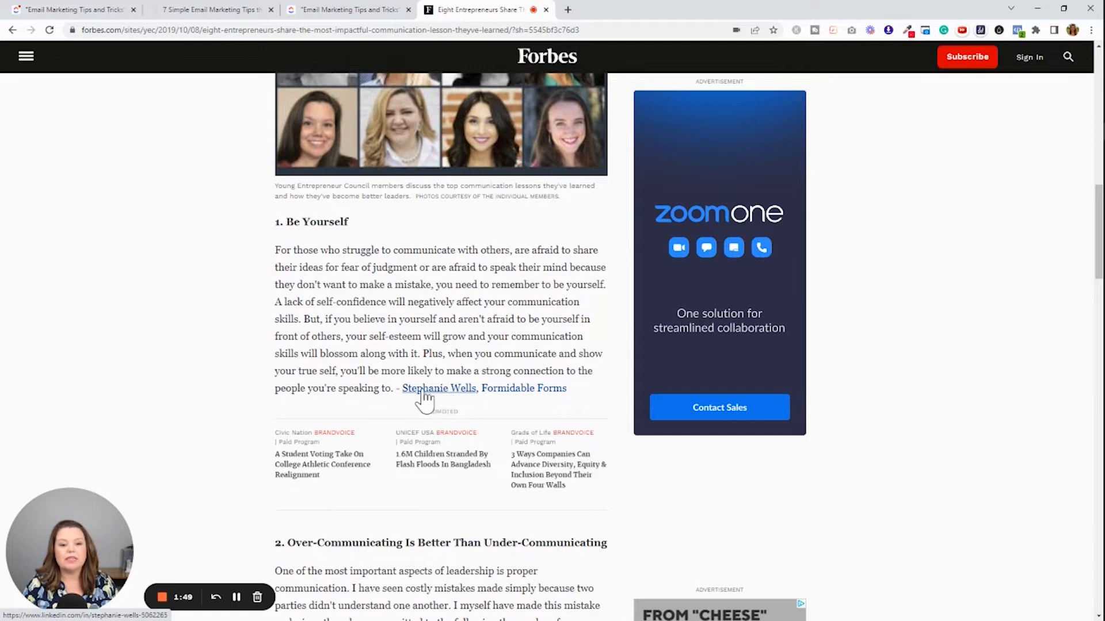
- Return from the Forbes article to the roundup form and review the paragraph stating the submission deadline and planned publish date
{"action": "left_click", "coordinate": [352, 10]}
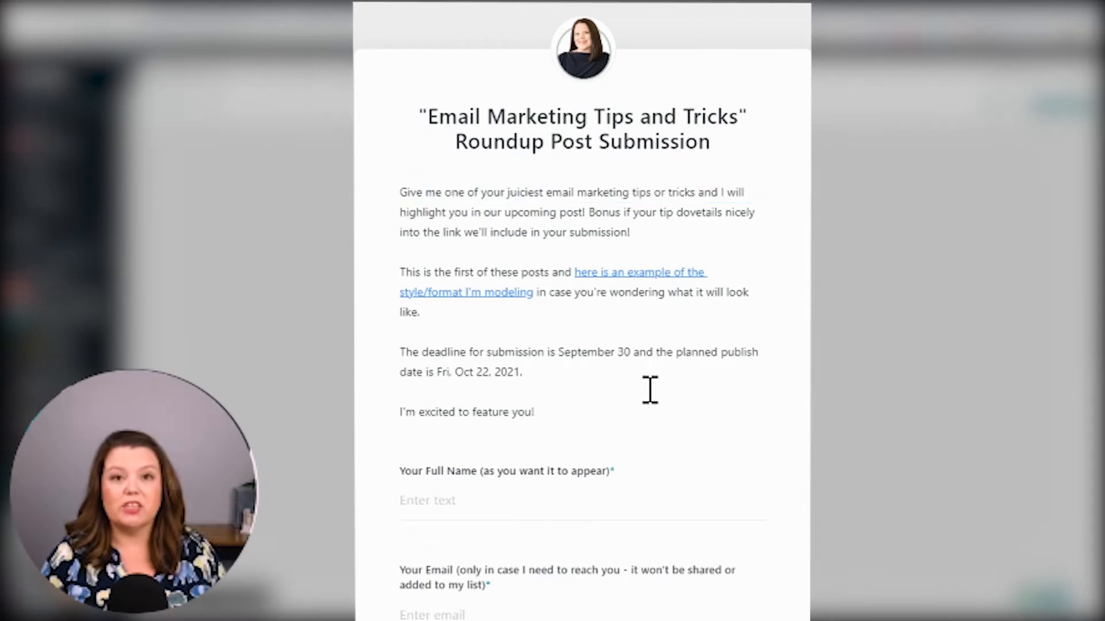
{"action": "scroll", "coordinate": [649, 390], "scroll_direction": "down", "scroll_amount": 3}
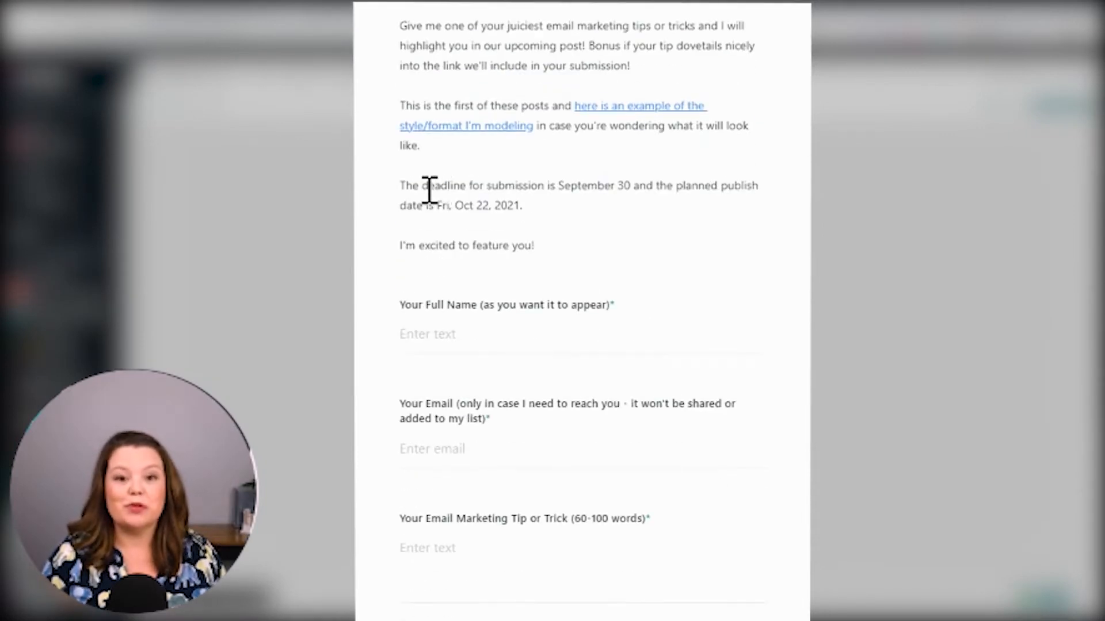
{"action": "left_click_drag", "start_coordinate": [403, 193], "coordinate": [564, 222]}
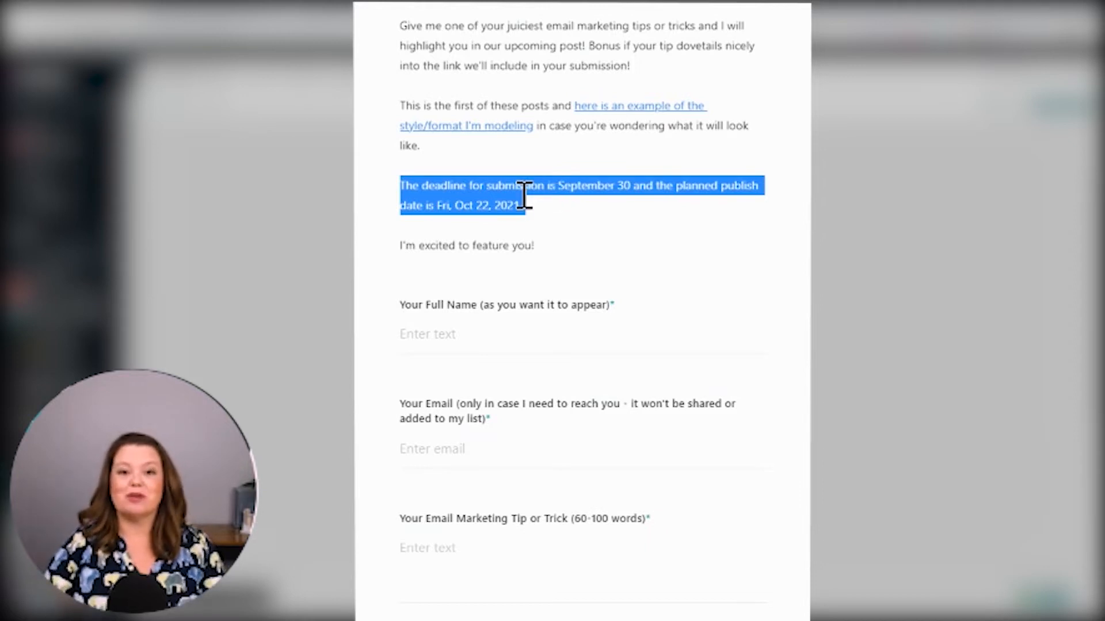
- Edit the form description and format the deadline and publish date paragraph as a large heading
{"action": "left_click", "coordinate": [440, 189]}
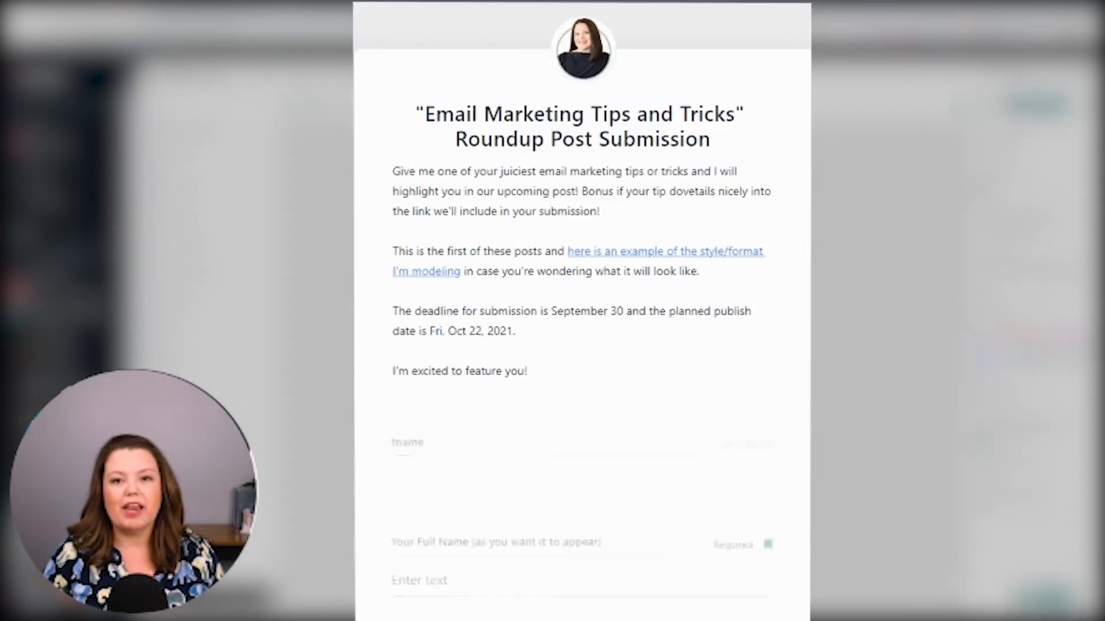
{"action": "left_click", "coordinate": [382, 314]}
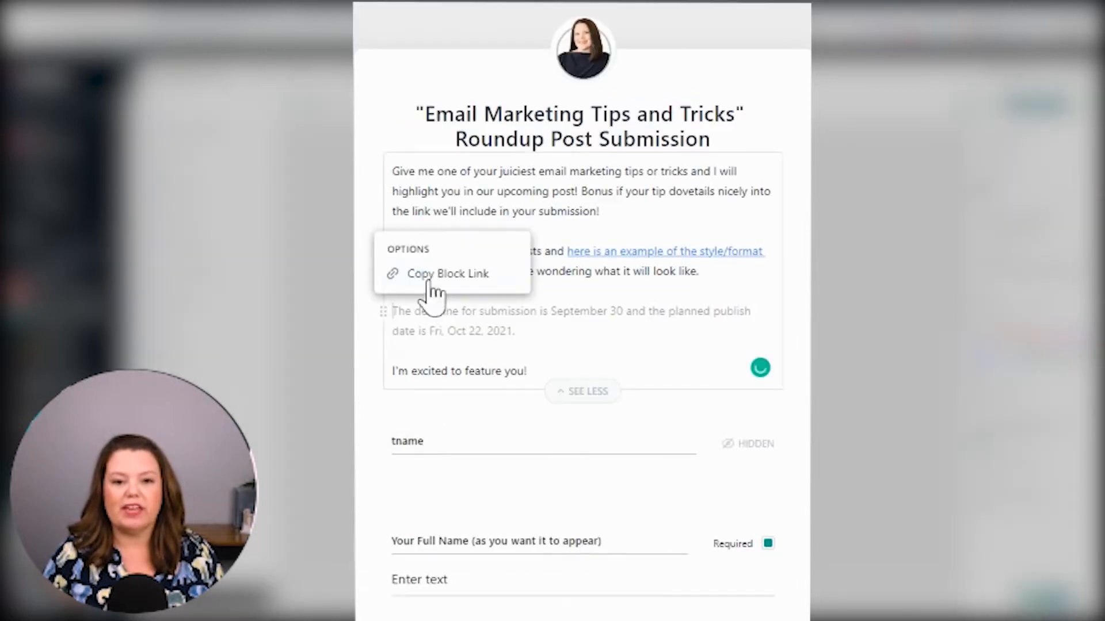
{"action": "left_click", "coordinate": [484, 296]}
{"action": "left_click_drag", "start_coordinate": [533, 345], "coordinate": [382, 301]}
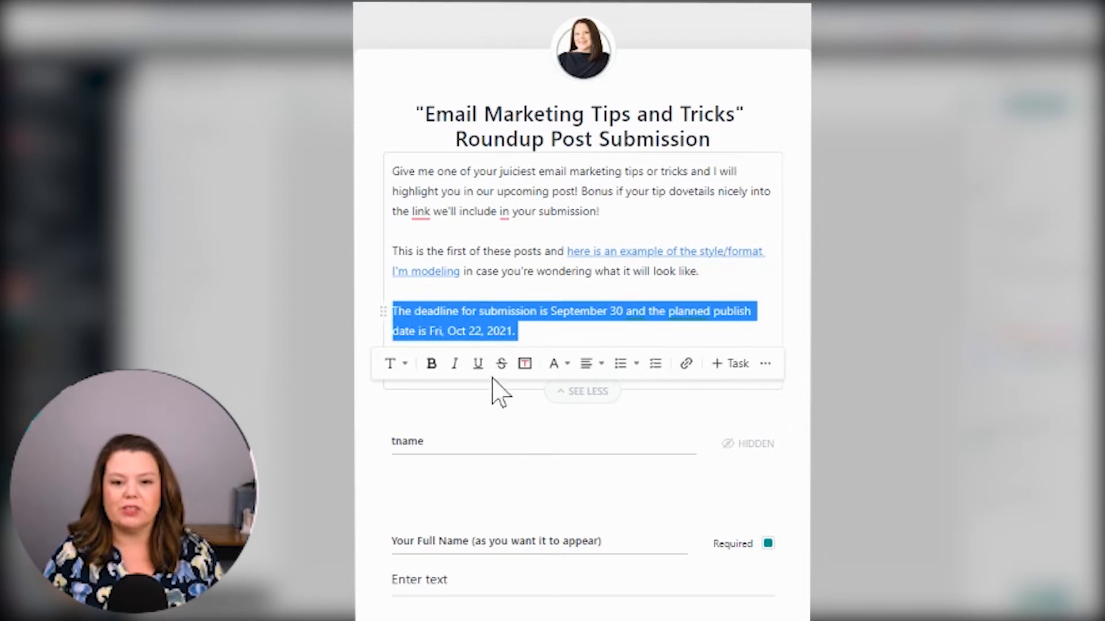
{"action": "left_click", "coordinate": [404, 365]}
{"action": "left_click", "coordinate": [446, 484]}
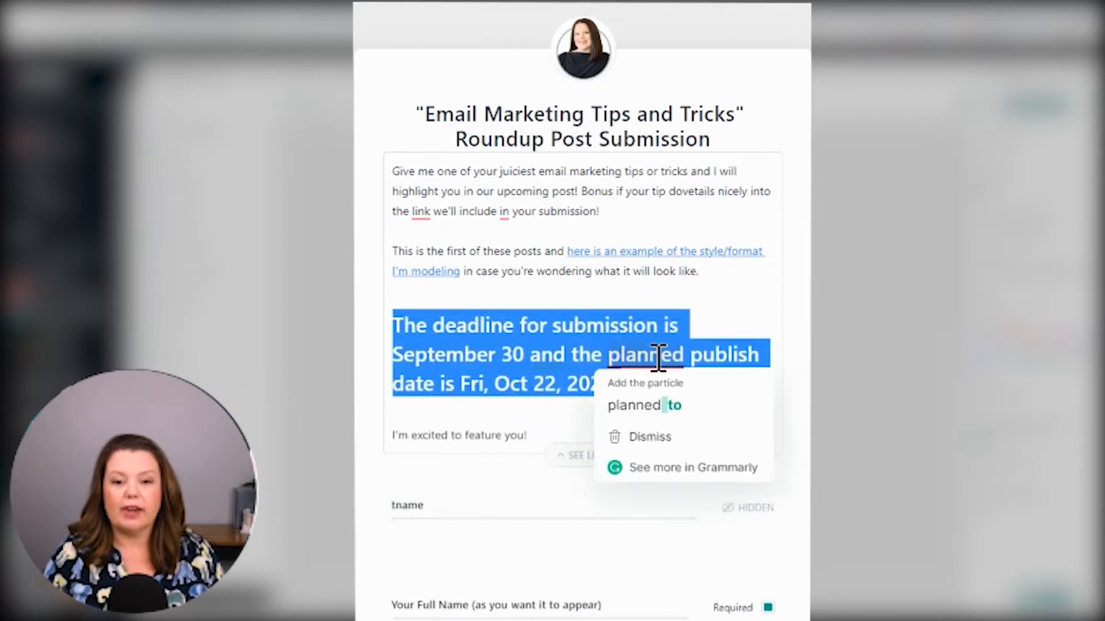
{"action": "left_click", "coordinate": [719, 308]}
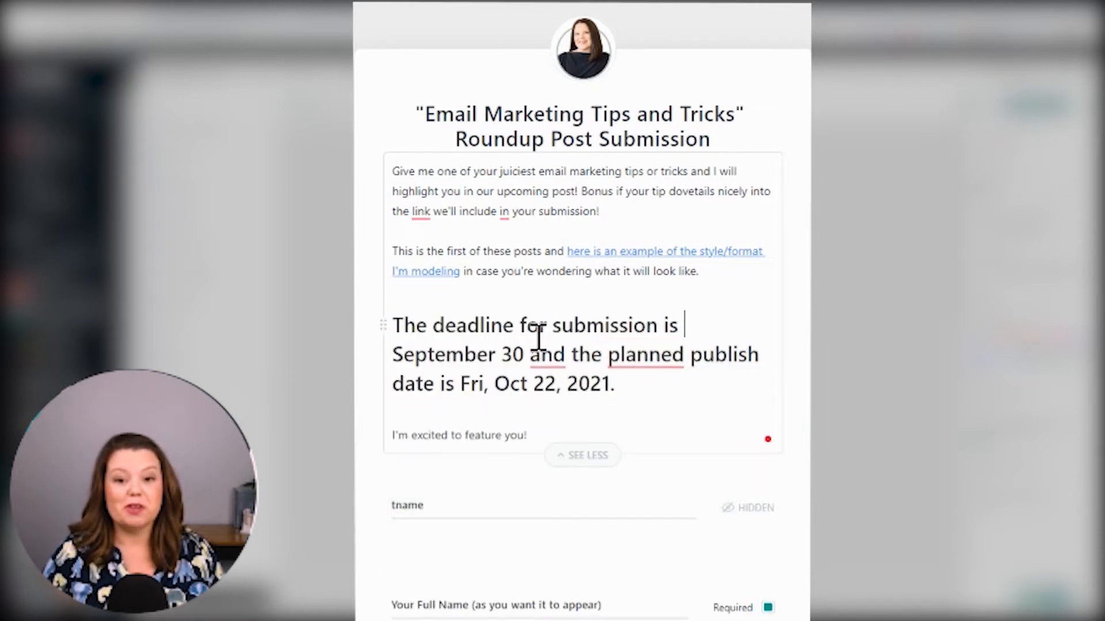
- Accept the Grammarly suggestion that adds a comma after "September 30" in the deadline heading
{"action": "mouse_move", "coordinate": [660, 354]}
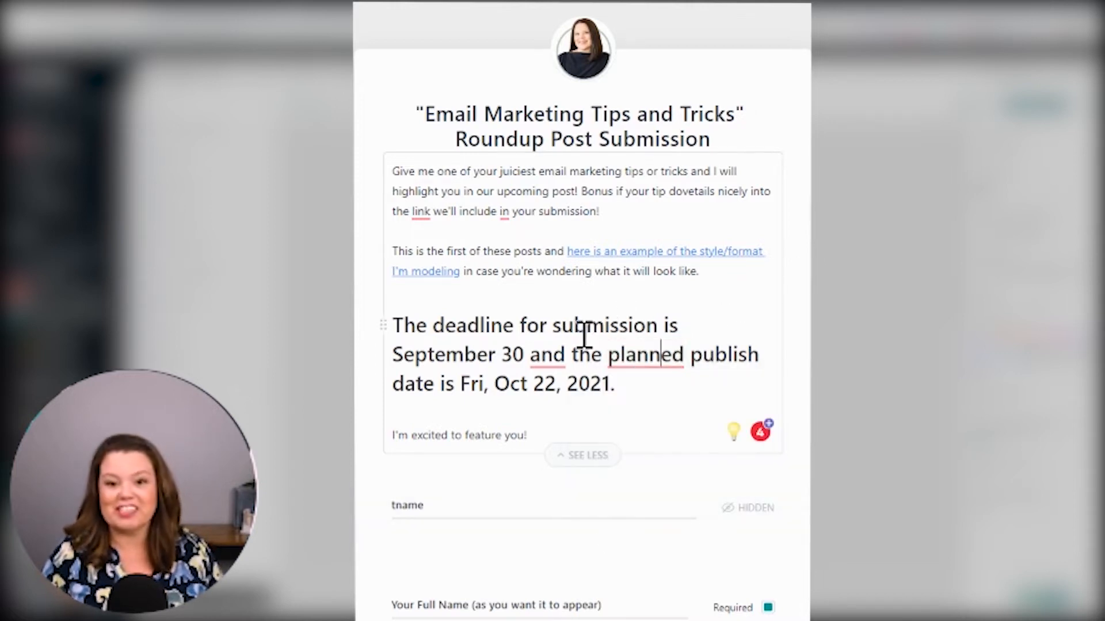
{"action": "mouse_move", "coordinate": [561, 346]}
{"action": "left_click", "coordinate": [544, 402]}
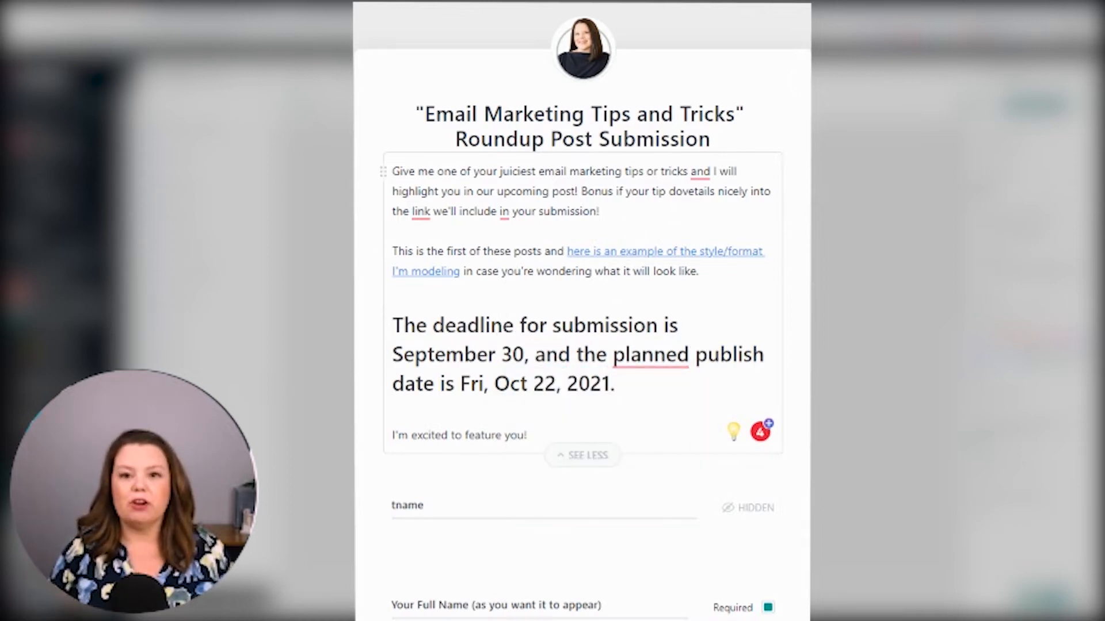
{"action": "left_click", "coordinate": [806, 65]}
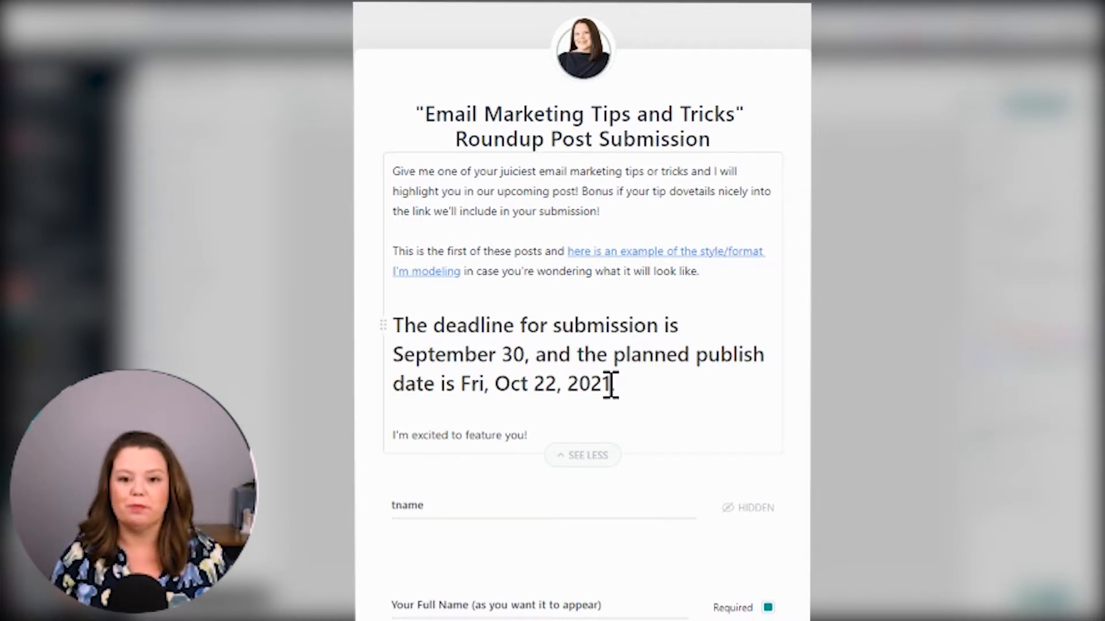
- Inspect the Task Name field labelled "tname" and its Hidden field option, and preview the form as submitters see it
{"action": "scroll", "coordinate": [611, 384], "scroll_direction": "down", "scroll_amount": 3}
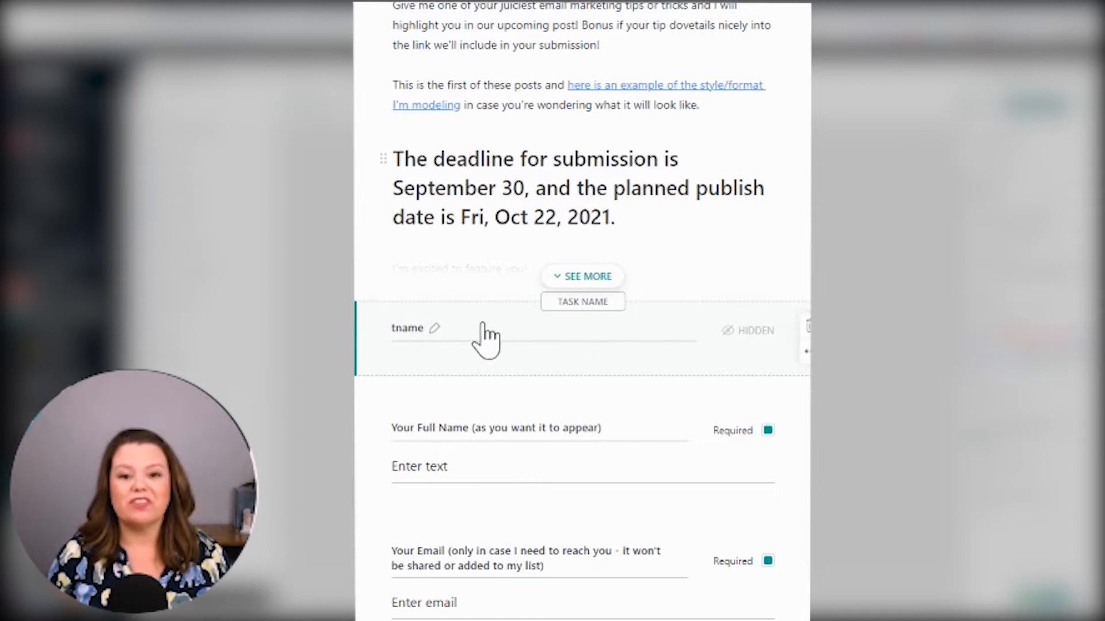
{"action": "left_click", "coordinate": [436, 328]}
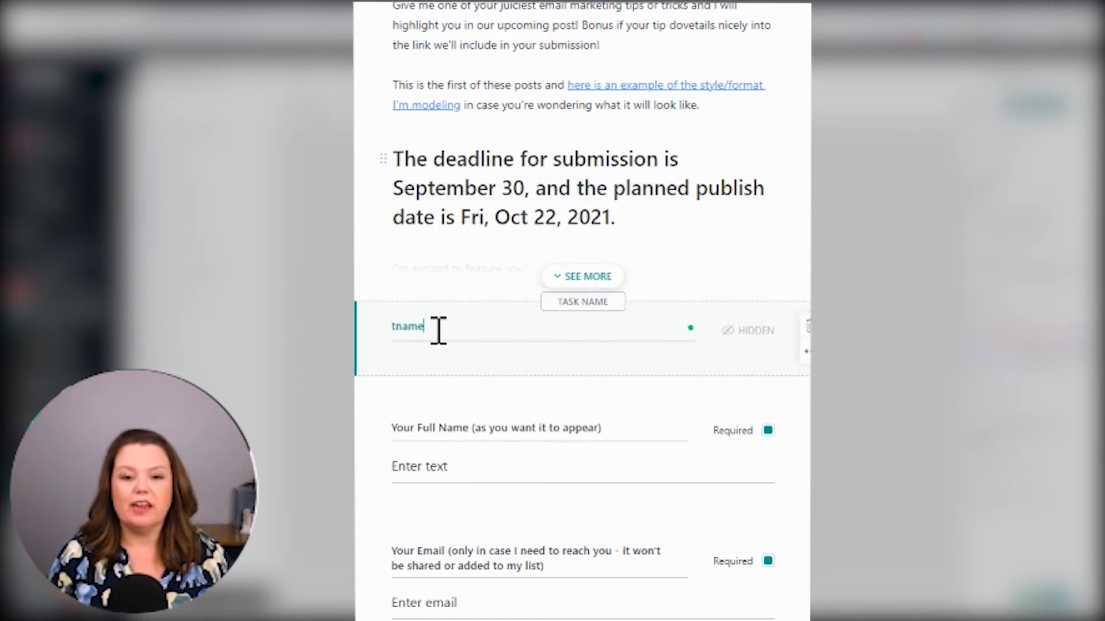
{"action": "left_click", "coordinate": [742, 333]}
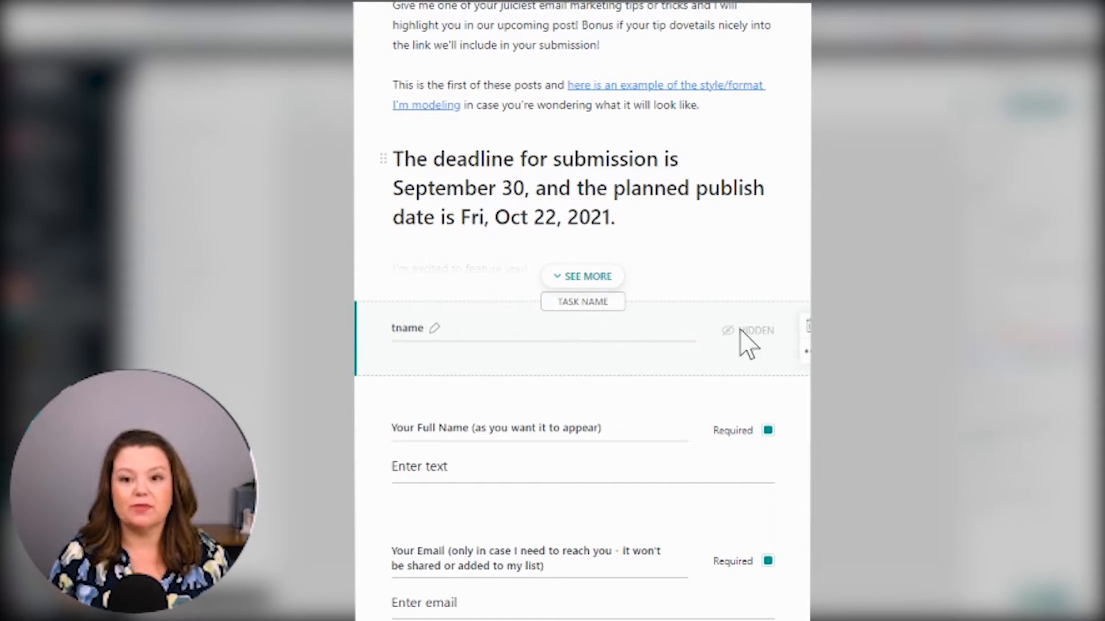
{"action": "left_click", "coordinate": [806, 352]}
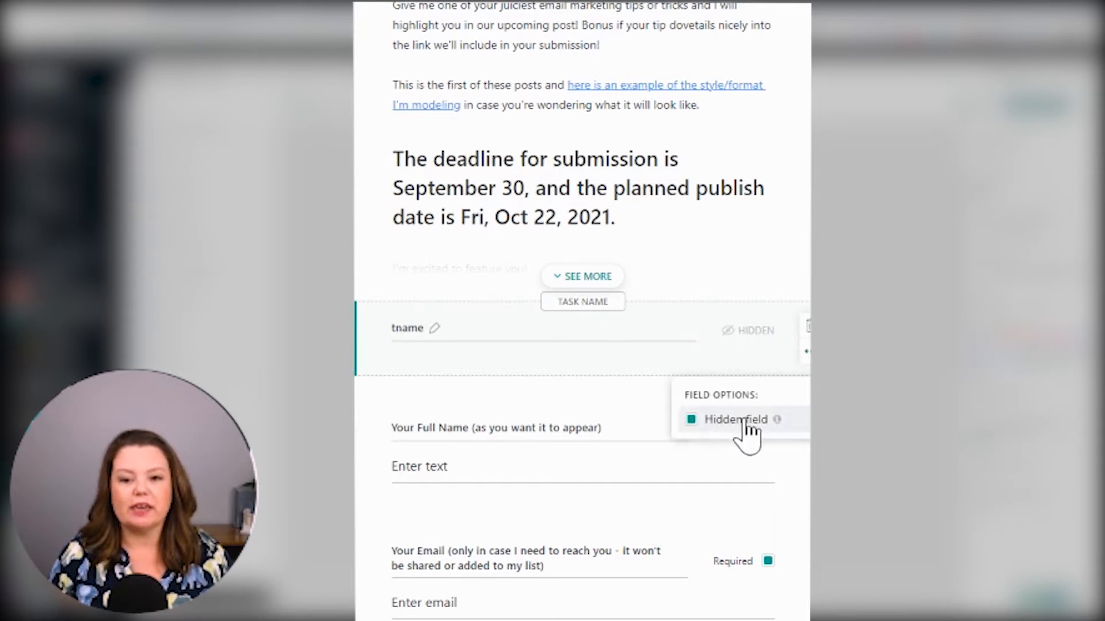
{"action": "left_click", "coordinate": [766, 314]}
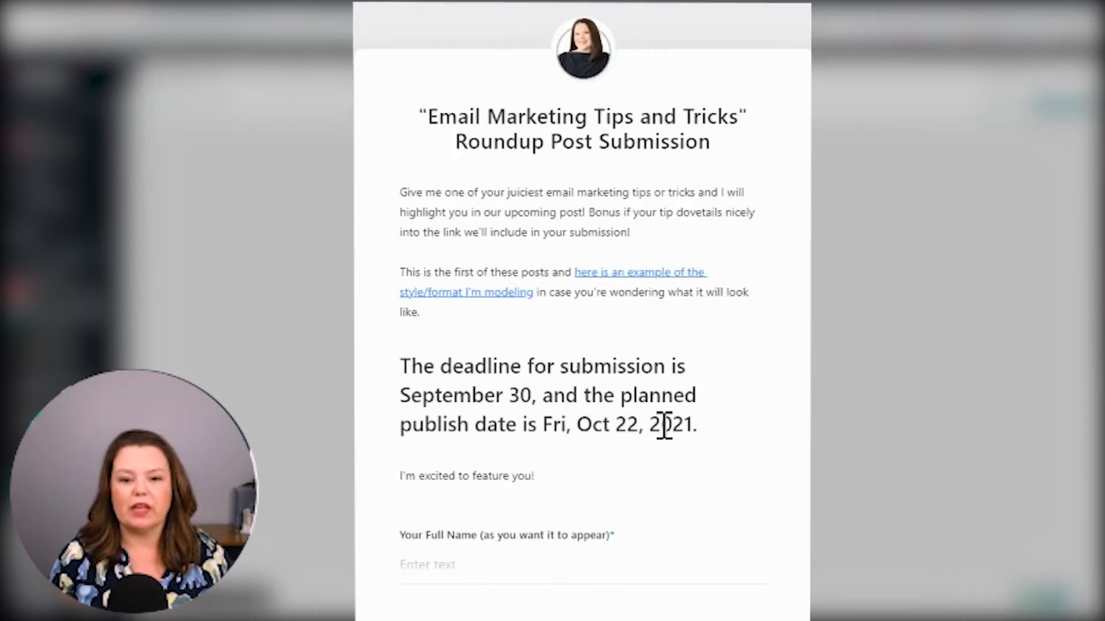
{"action": "scroll", "coordinate": [667, 432], "scroll_direction": "down", "scroll_amount": 5}
{"action": "scroll", "coordinate": [575, 345], "scroll_direction": "up", "scroll_amount": 1}
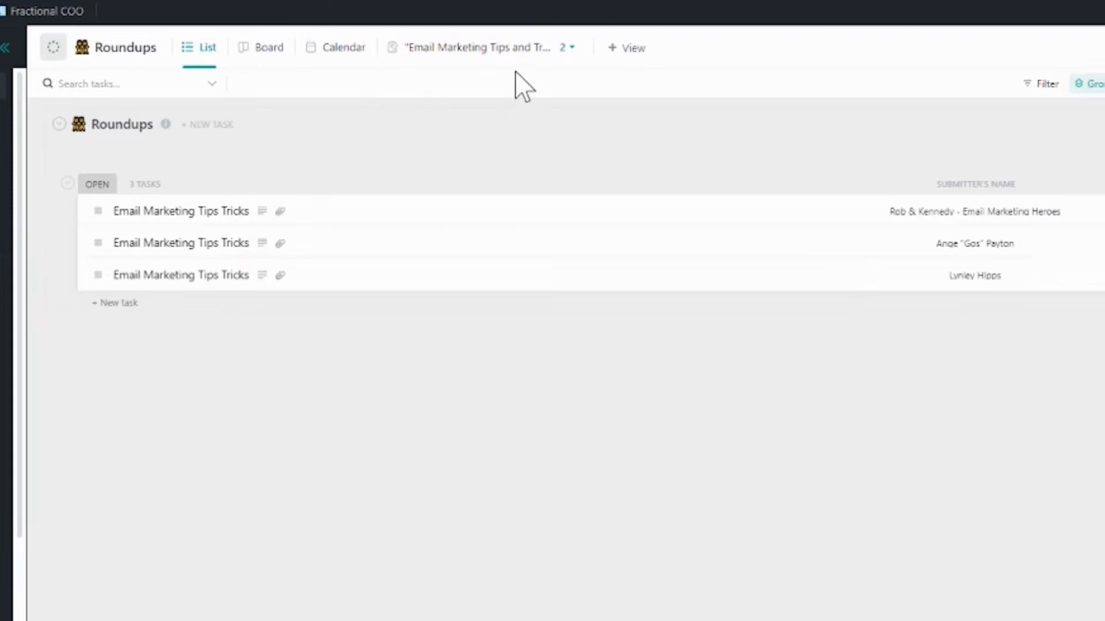
- Return to the roundup form and try the Required option on the full name question by switching it off and on again
{"action": "left_click", "coordinate": [508, 52]}
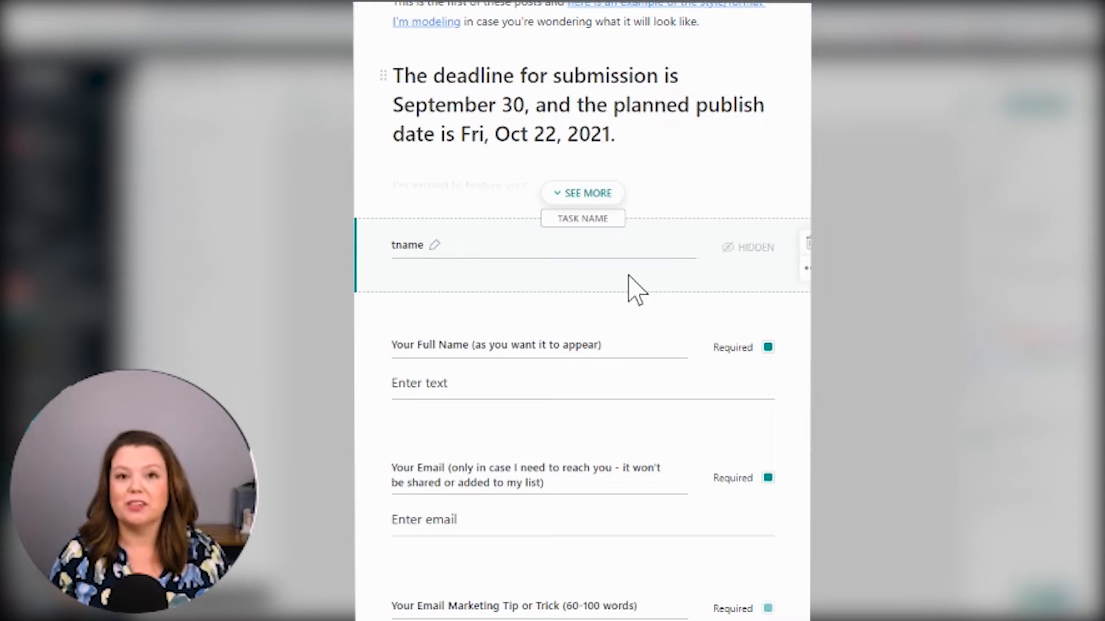
{"action": "scroll", "coordinate": [633, 283], "scroll_direction": "down", "scroll_amount": 3}
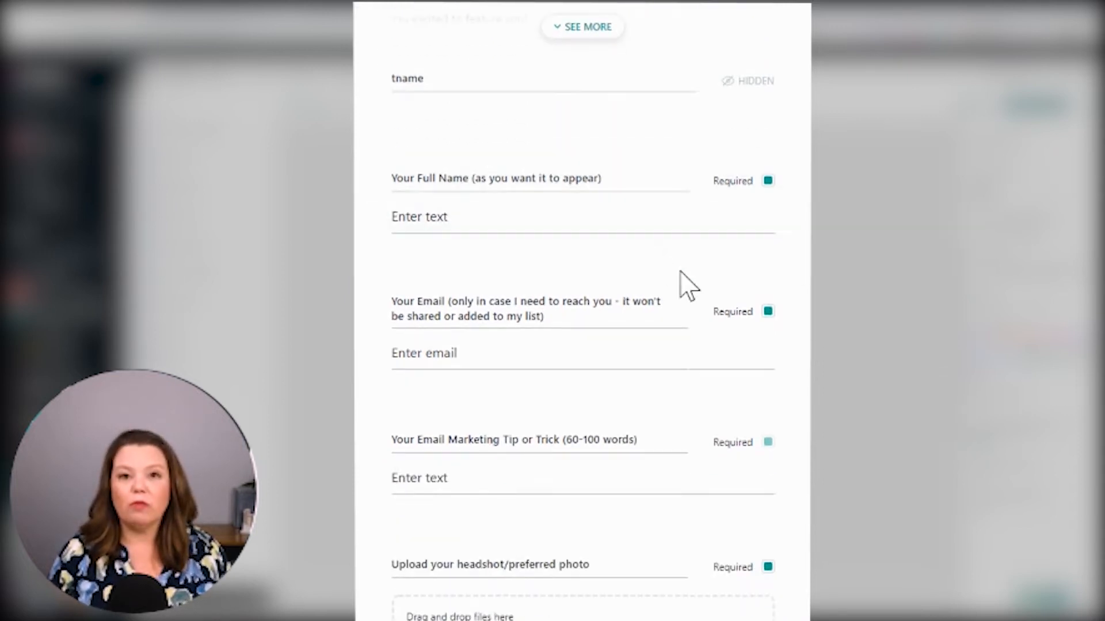
{"action": "left_click", "coordinate": [768, 181]}
{"action": "left_click", "coordinate": [767, 181]}
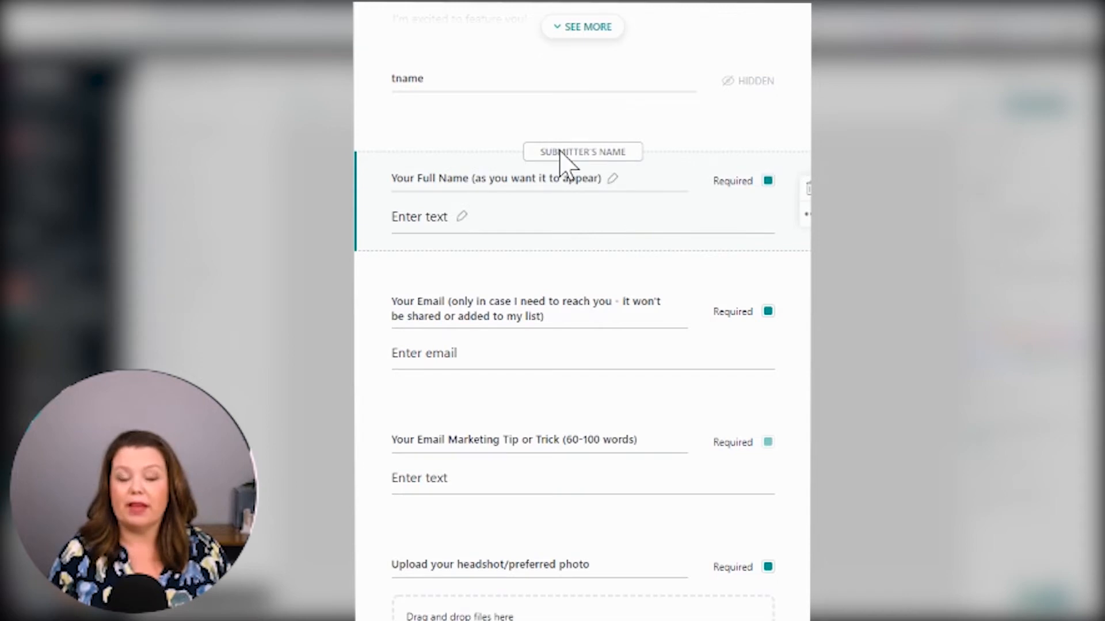
{"action": "mouse_move", "coordinate": [560, 156]}
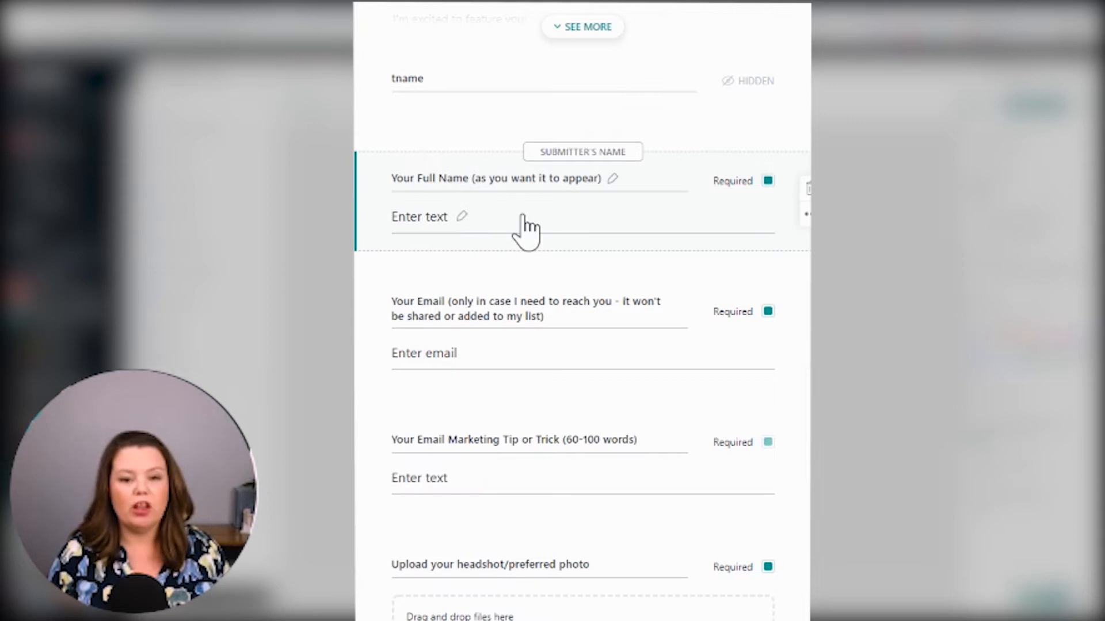
- Examine the email, marketing tip, headshot, offer link, link text and social media questions and the custom fields they map to
{"action": "scroll", "coordinate": [521, 232], "scroll_direction": "down", "scroll_amount": 2}
{"action": "left_click", "coordinate": [469, 236]}
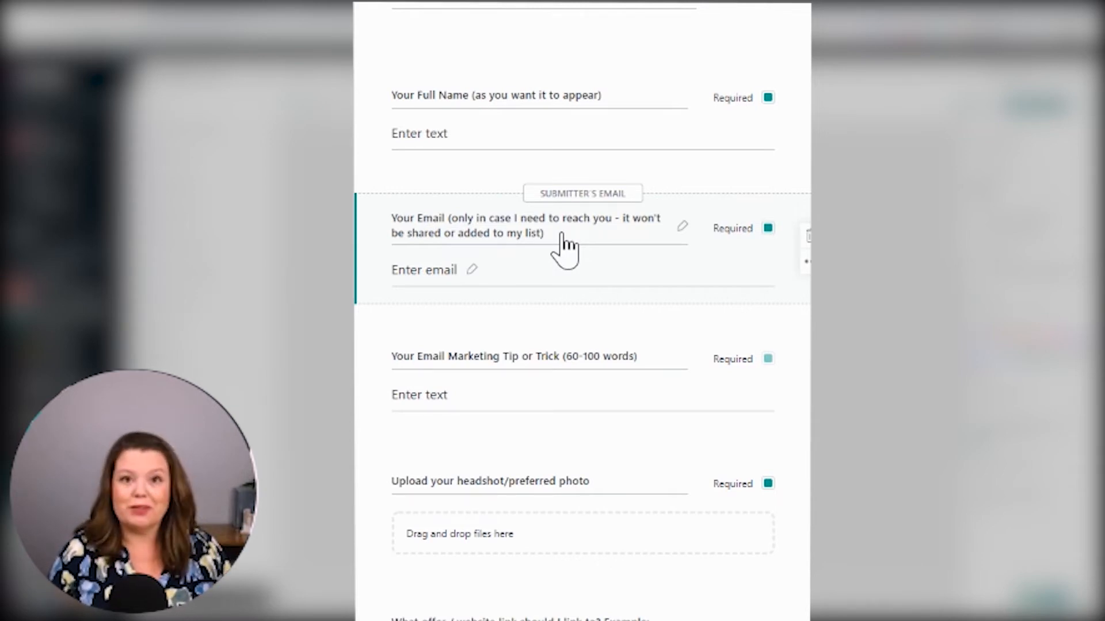
{"action": "scroll", "coordinate": [565, 246], "scroll_direction": "down", "scroll_amount": 1}
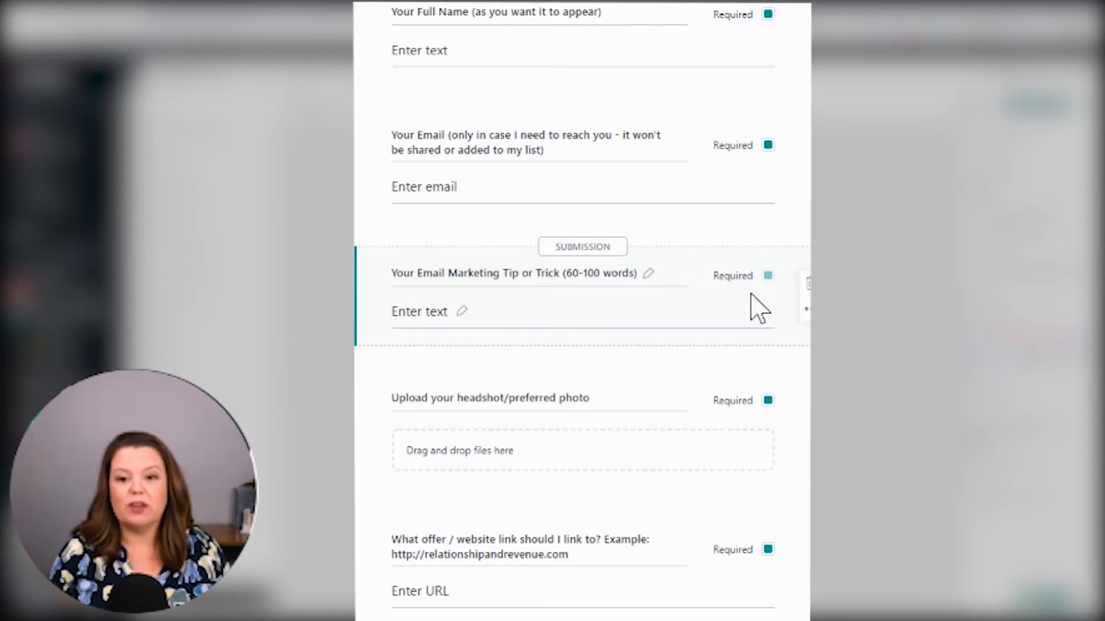
{"action": "scroll", "coordinate": [533, 328], "scroll_direction": "down", "scroll_amount": 3}
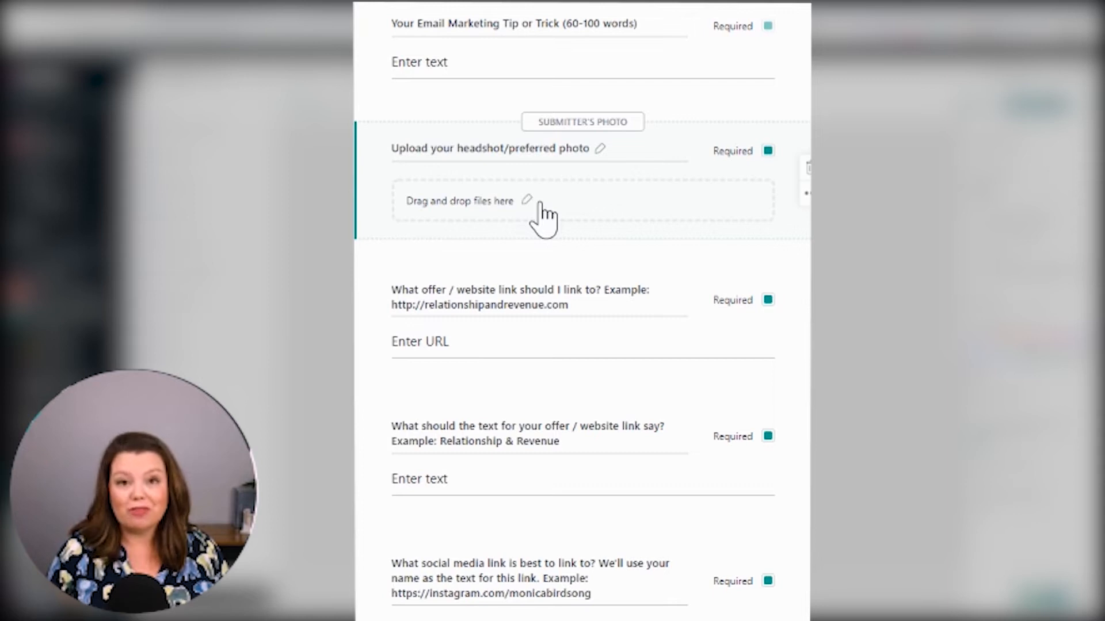
{"action": "scroll", "coordinate": [552, 195], "scroll_direction": "down", "scroll_amount": 3}
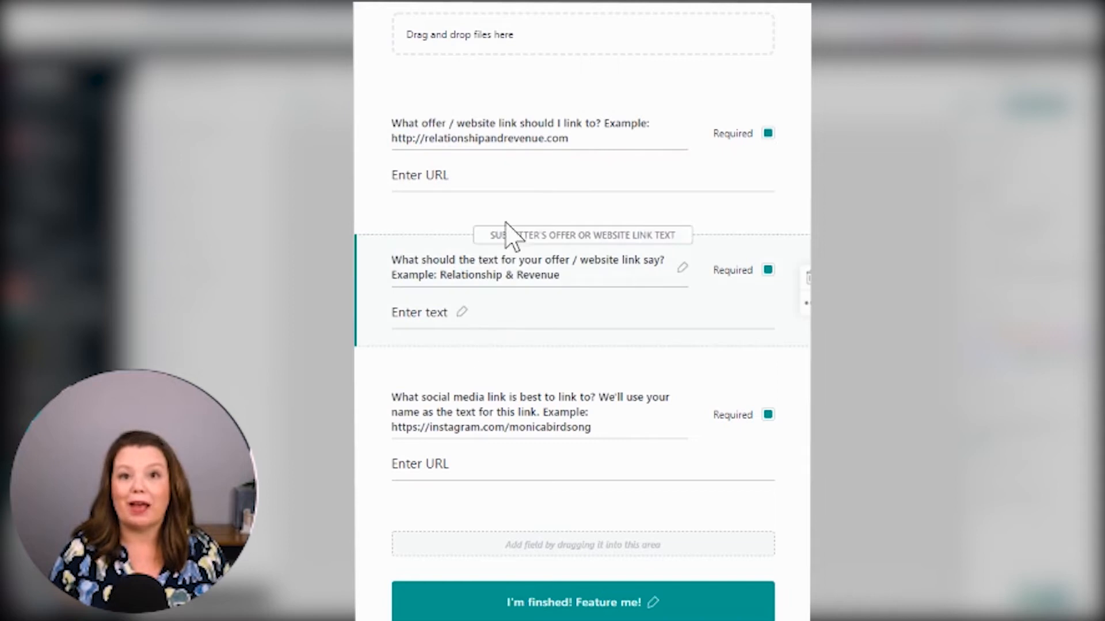
{"action": "scroll", "coordinate": [599, 368], "scroll_direction": "down", "scroll_amount": 1}
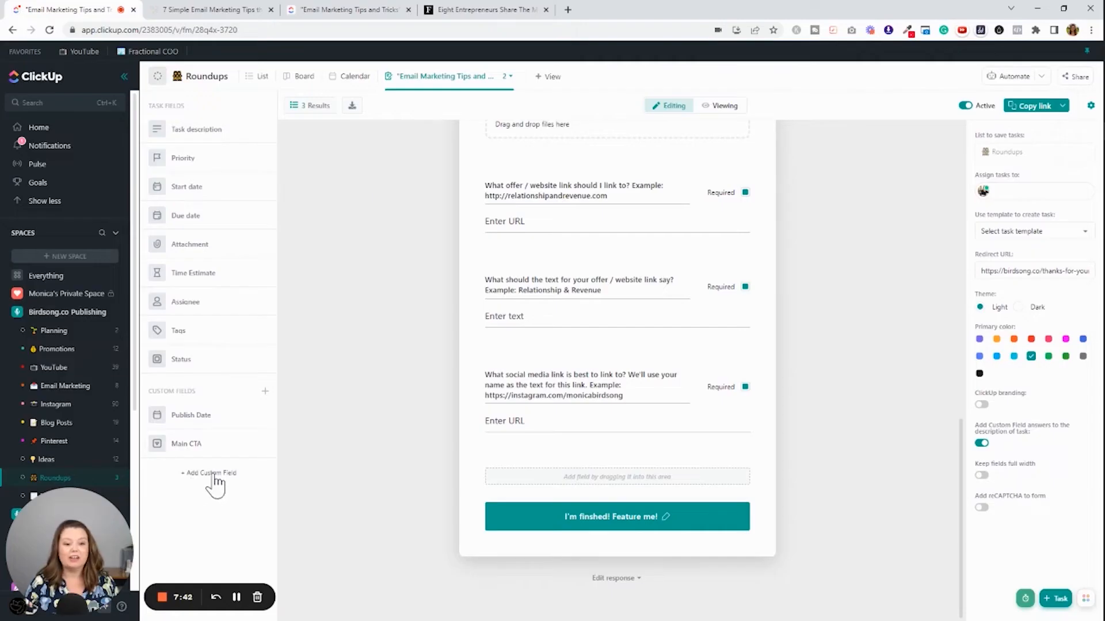
- Start a new custom field of type Rating named "How would you rate this tip?"
{"action": "left_click", "coordinate": [211, 473]}
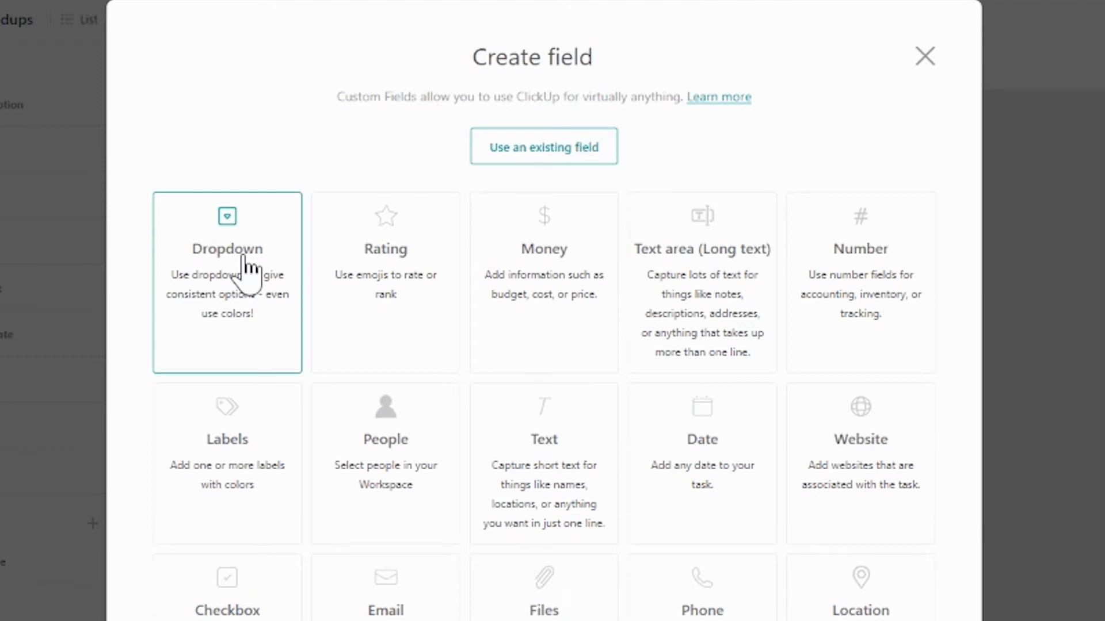
{"action": "left_click", "coordinate": [415, 293]}
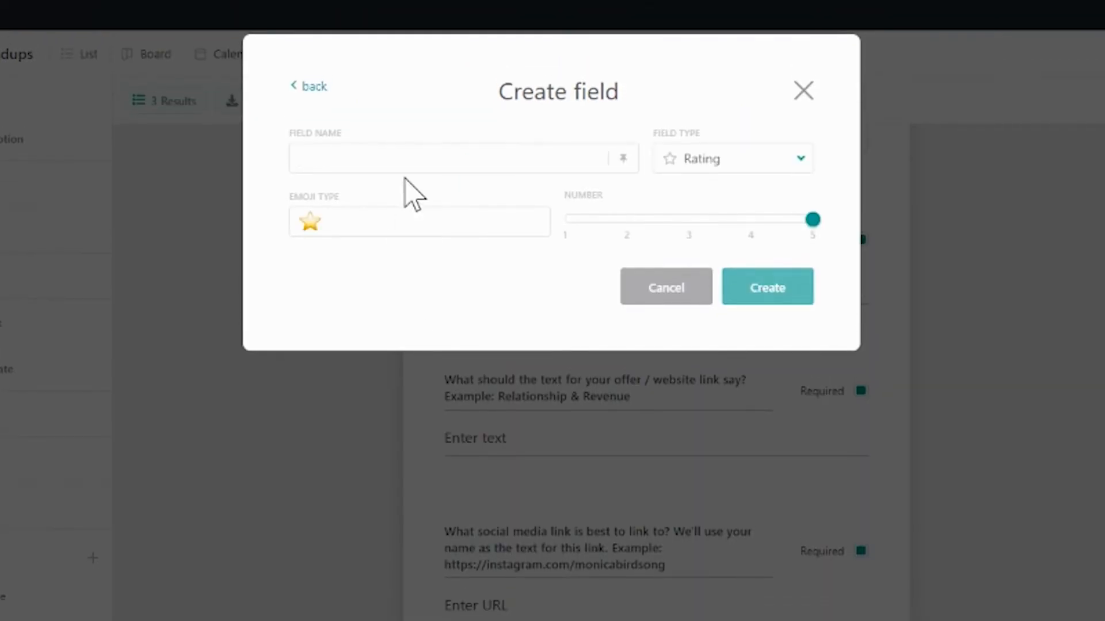
{"action": "type", "text": "How would you rate this tip?"}
{"action": "left_click", "coordinate": [765, 158]}
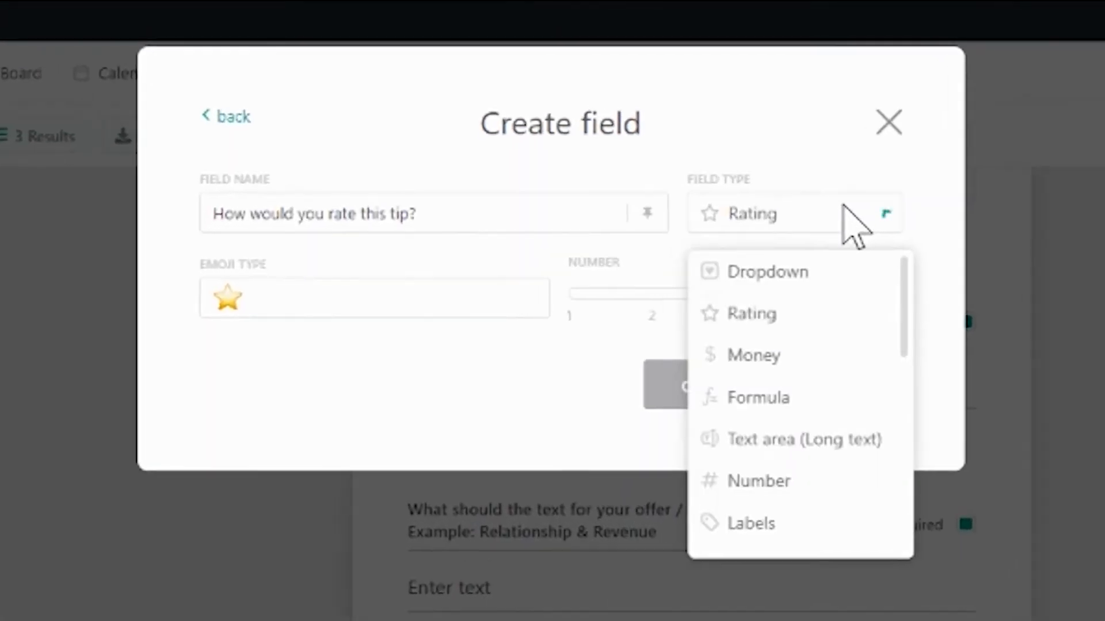
{"action": "left_click", "coordinate": [778, 323]}
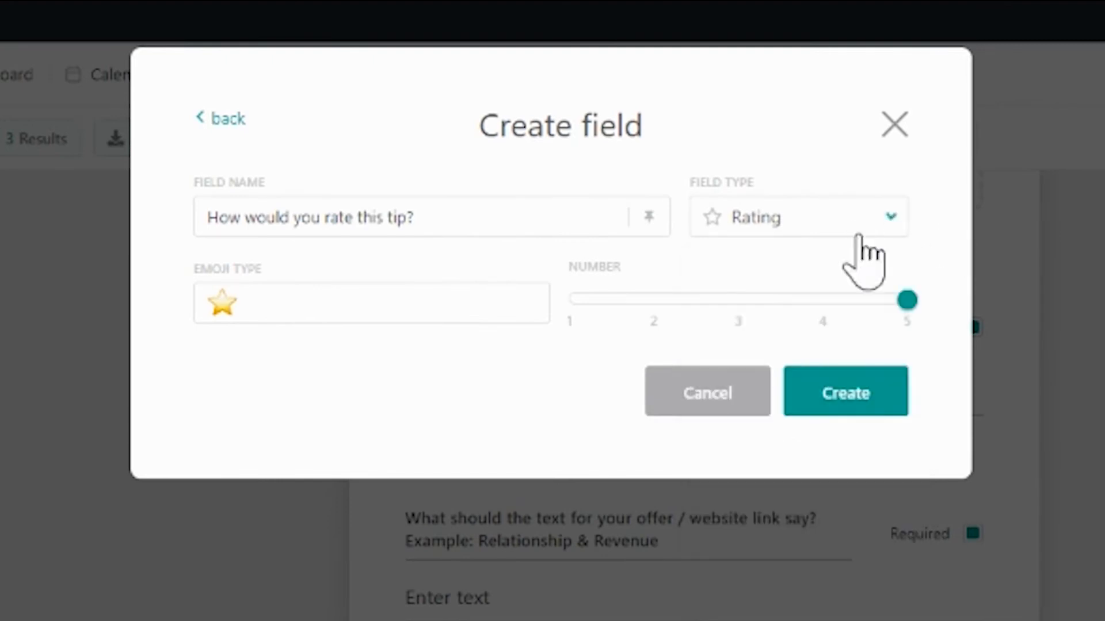
- Set the rating emoji to the dancing woman, keep the scale at 5, and create the field
{"action": "left_click", "coordinate": [259, 308]}
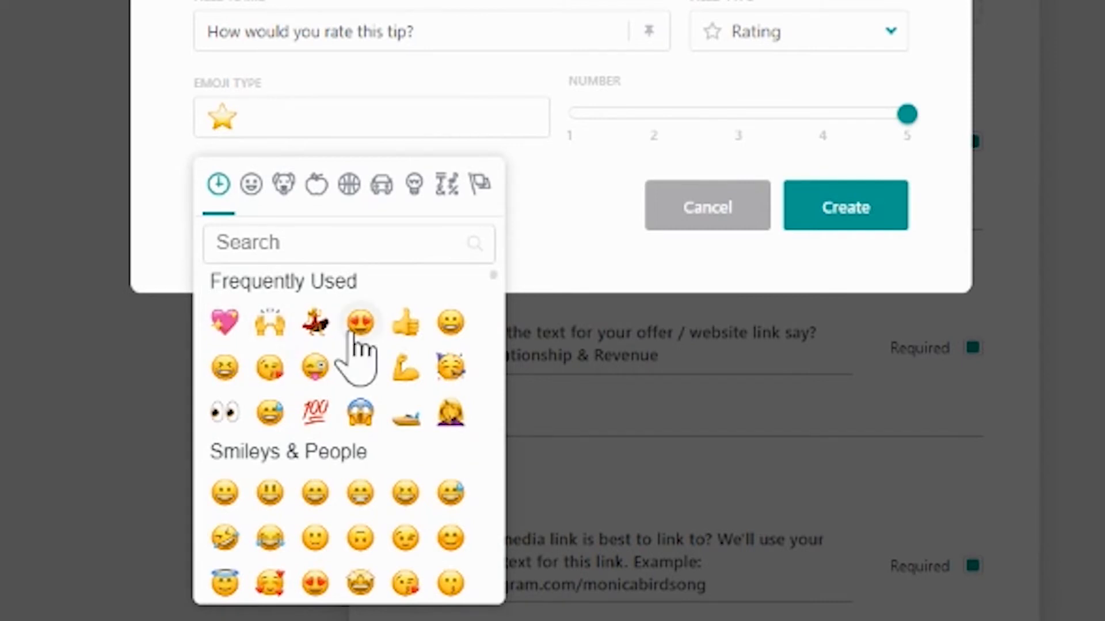
{"action": "left_click", "coordinate": [315, 324]}
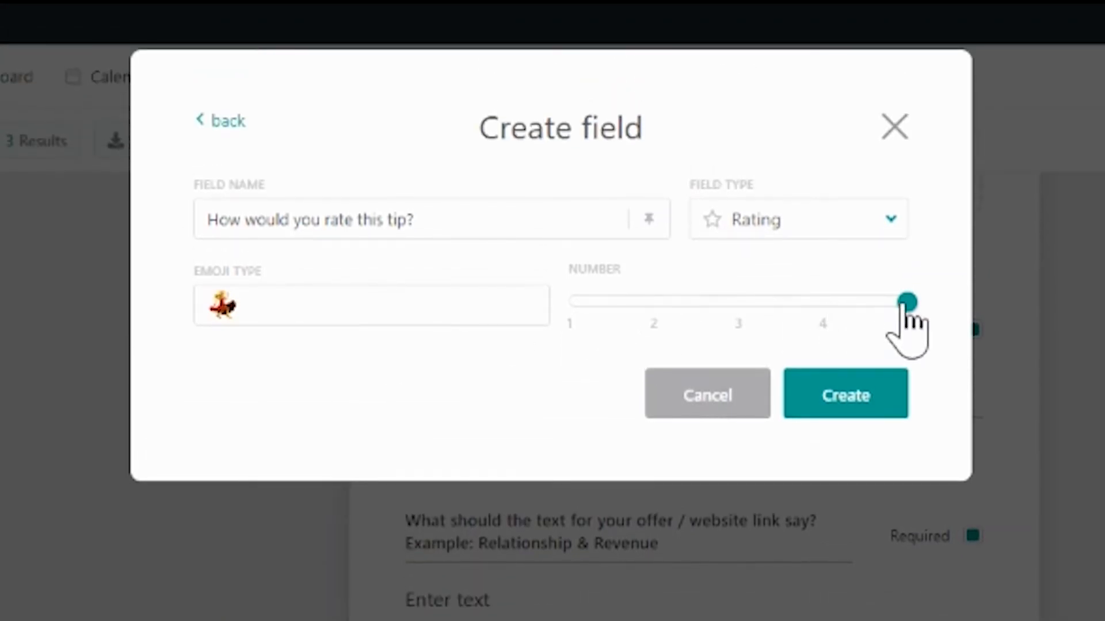
{"action": "mouse_move", "coordinate": [903, 305]}
{"action": "left_mouse_down"}
{"action": "mouse_move", "coordinate": [604, 316]}
{"action": "mouse_move", "coordinate": [905, 313]}
{"action": "left_mouse_up"}
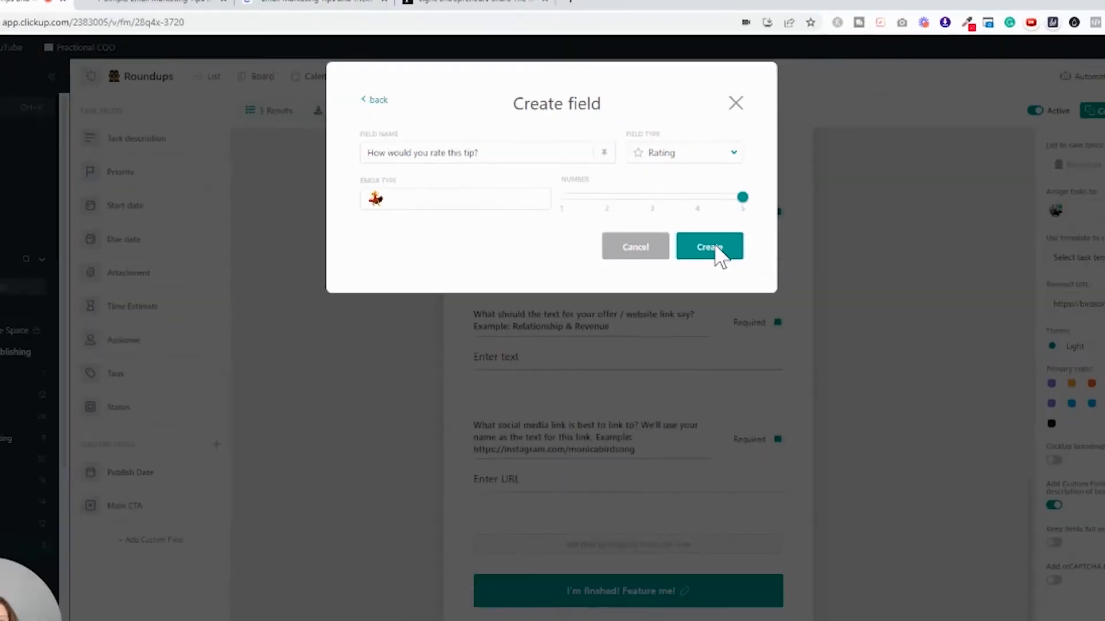
{"action": "left_click", "coordinate": [859, 401]}
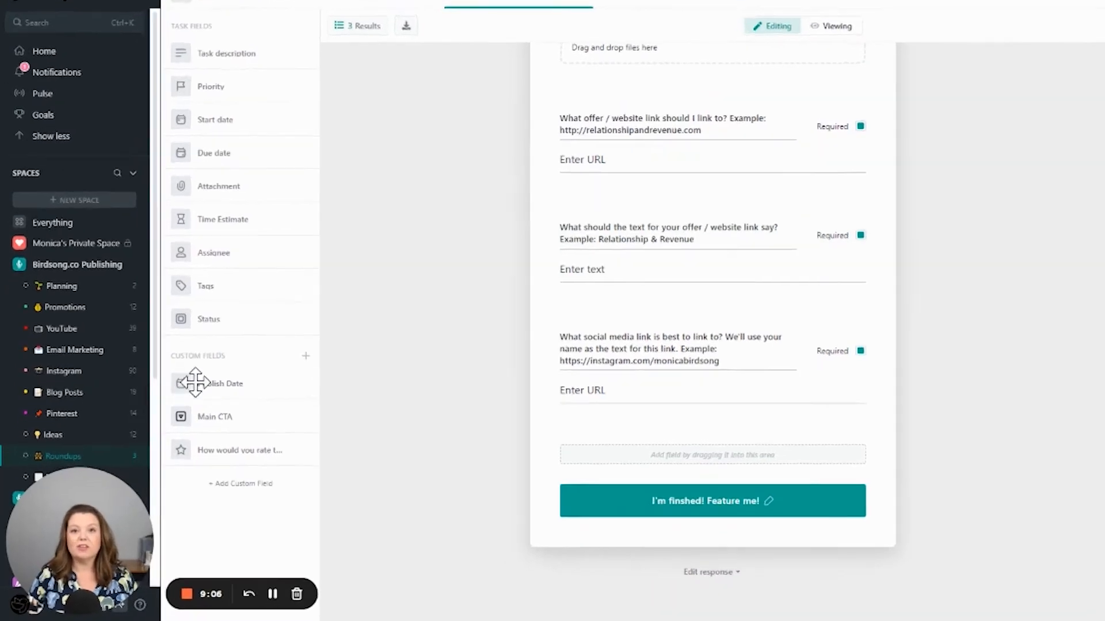
- Add the rating question to the form below the social media link question and try it out in the form preview
{"action": "left_click_drag", "start_coordinate": [212, 456], "coordinate": [672, 458]}
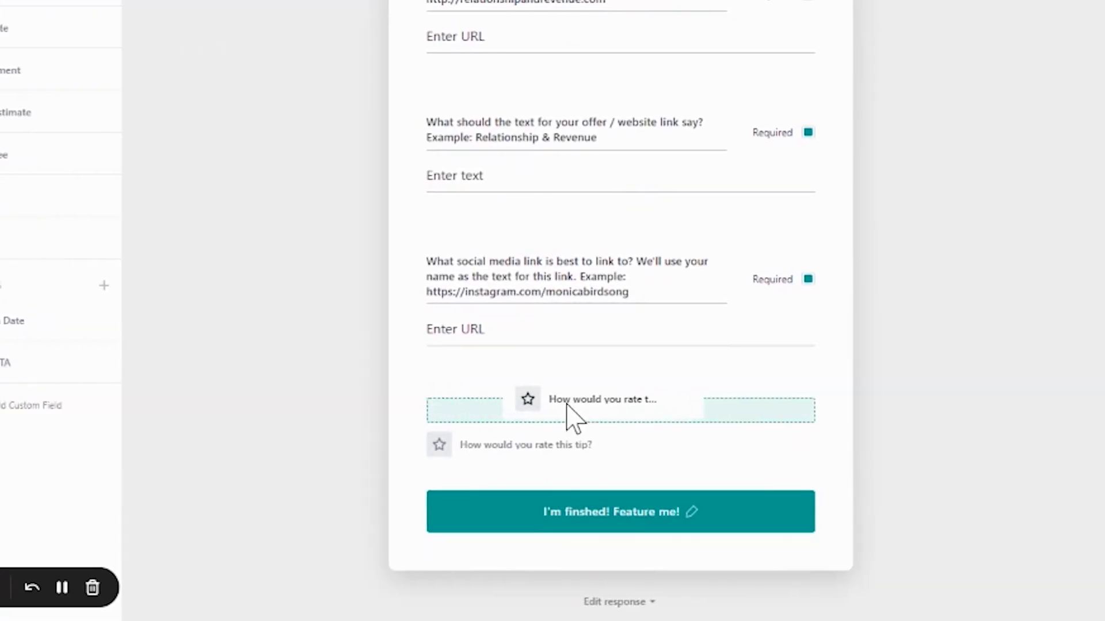
{"action": "left_click_drag", "start_coordinate": [566, 404], "coordinate": [648, 389]}
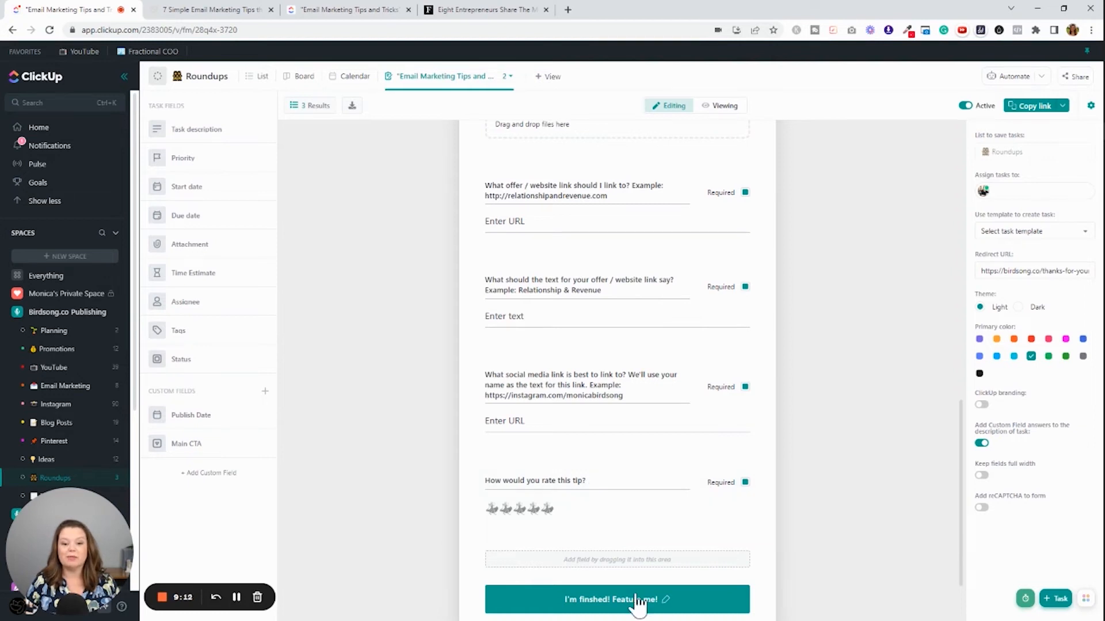
{"action": "left_click", "coordinate": [725, 105]}
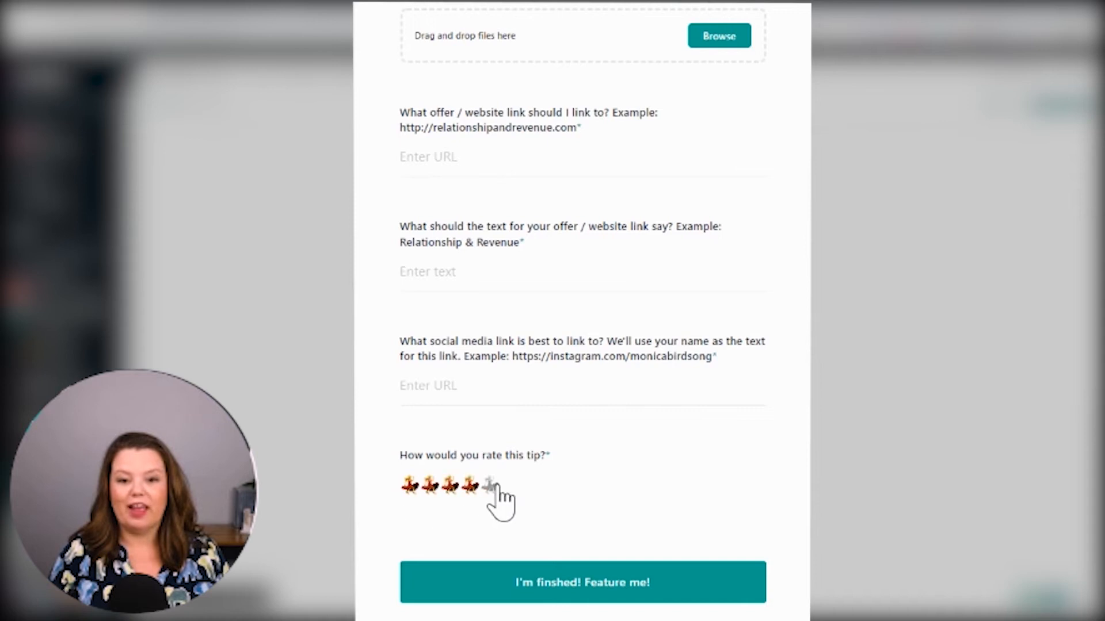
{"action": "left_click", "coordinate": [490, 487]}
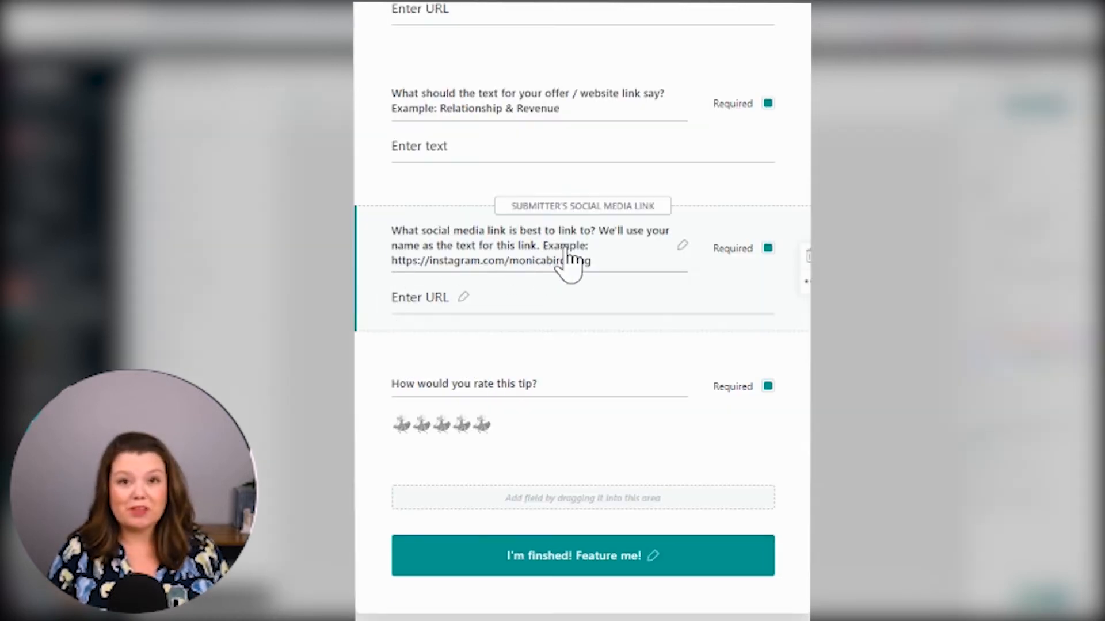
- Make the "How would you rate this tip?" question optional
{"action": "left_click", "coordinate": [653, 391]}
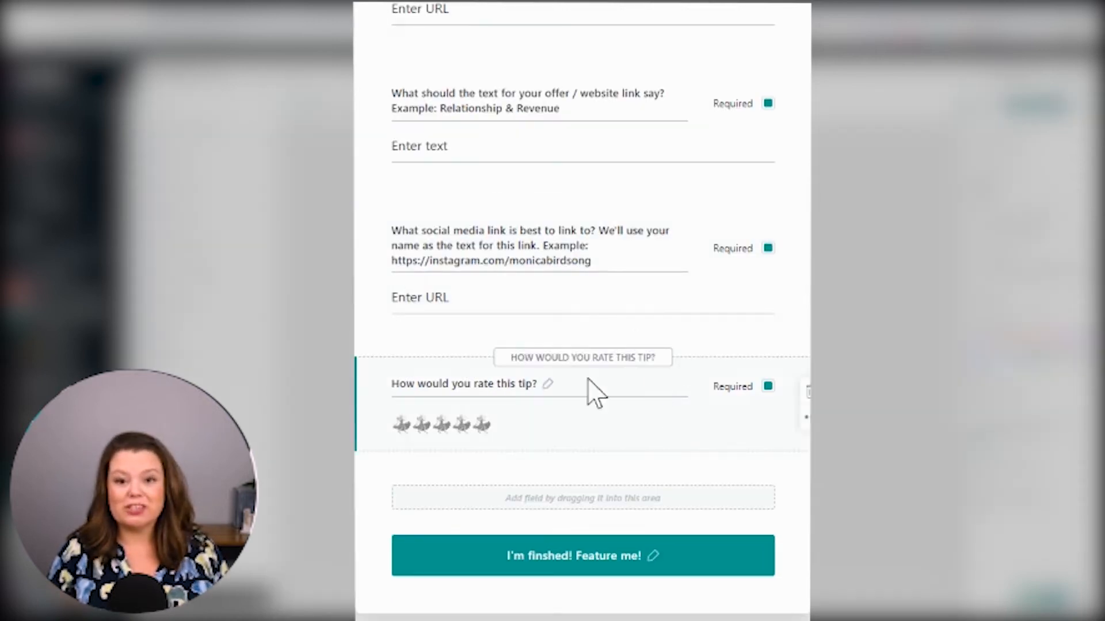
{"action": "left_click", "coordinate": [768, 389]}
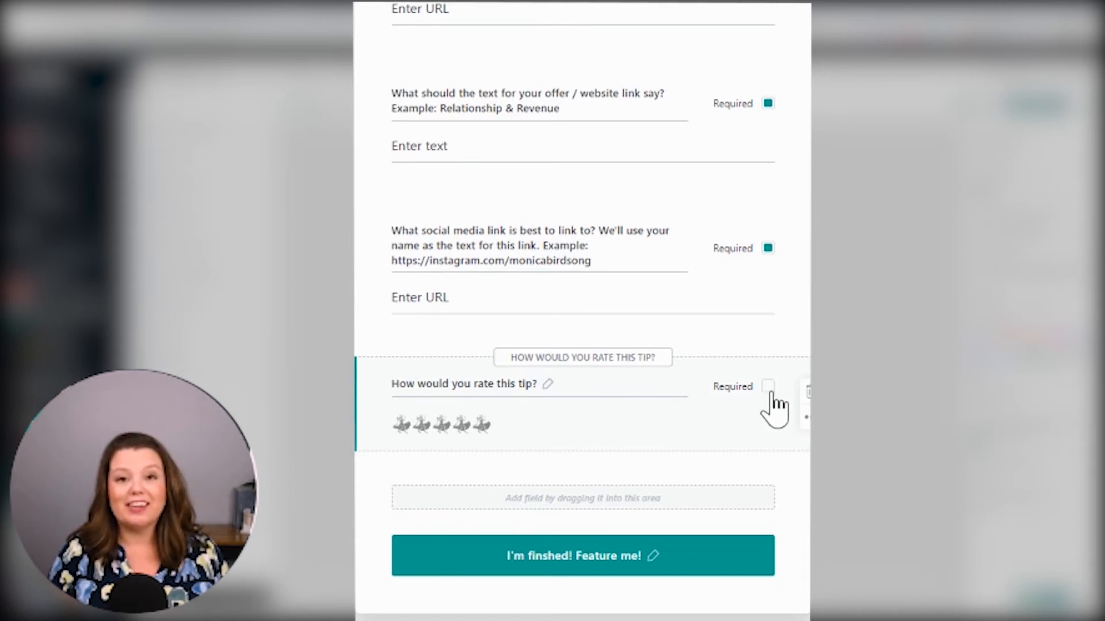
{"action": "left_click", "coordinate": [811, 418]}
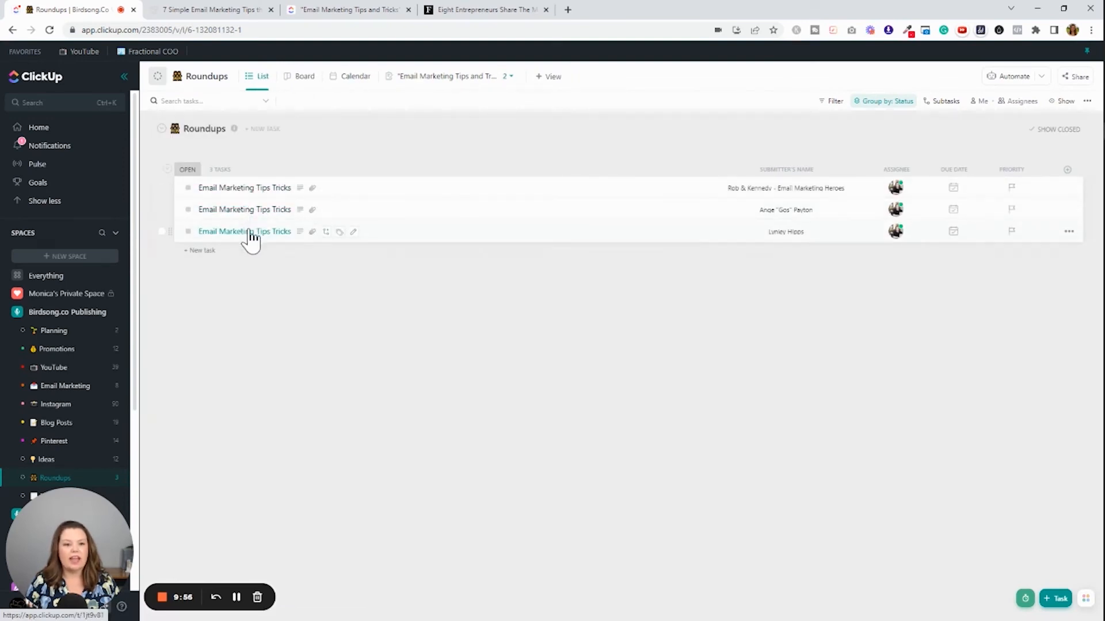
- Open the last "Email Marketing Tips Tricks" submission task and compare the answers in its expanded description with its custom fields
{"action": "left_click", "coordinate": [251, 232]}
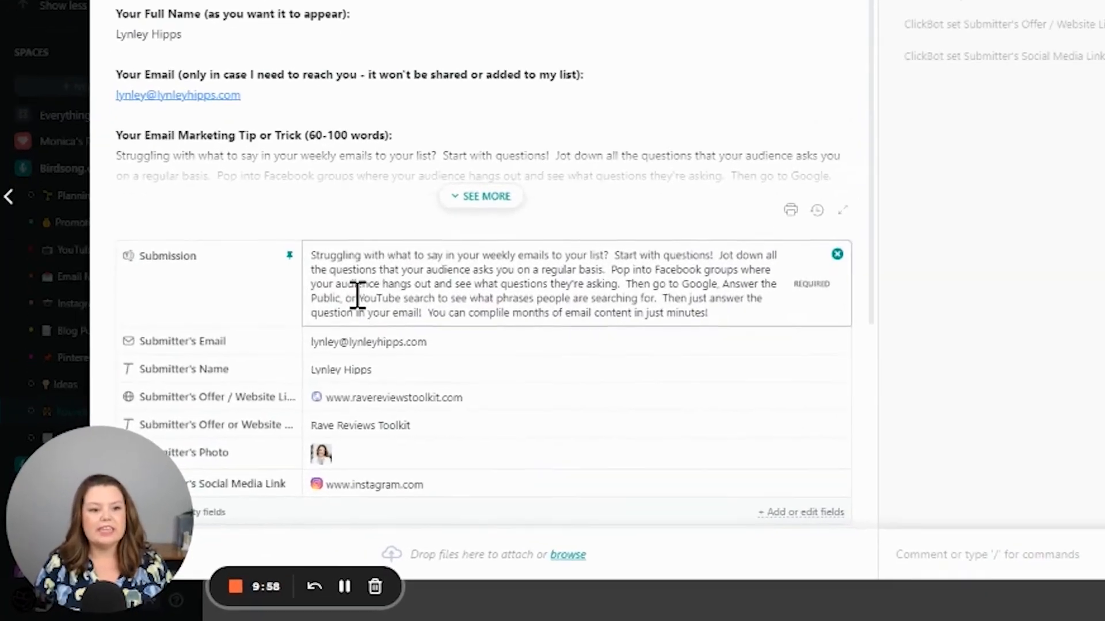
{"action": "scroll", "coordinate": [395, 210], "scroll_direction": "down", "scroll_amount": 4}
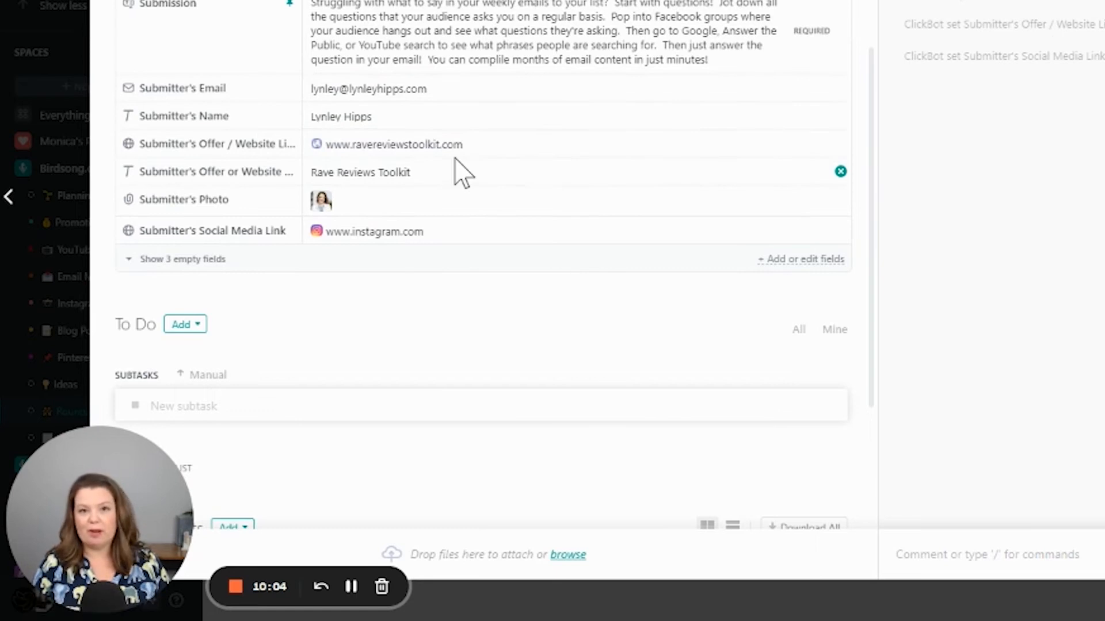
{"action": "scroll", "coordinate": [456, 172], "scroll_direction": "up", "scroll_amount": 4}
{"action": "left_click", "coordinate": [493, 202]}
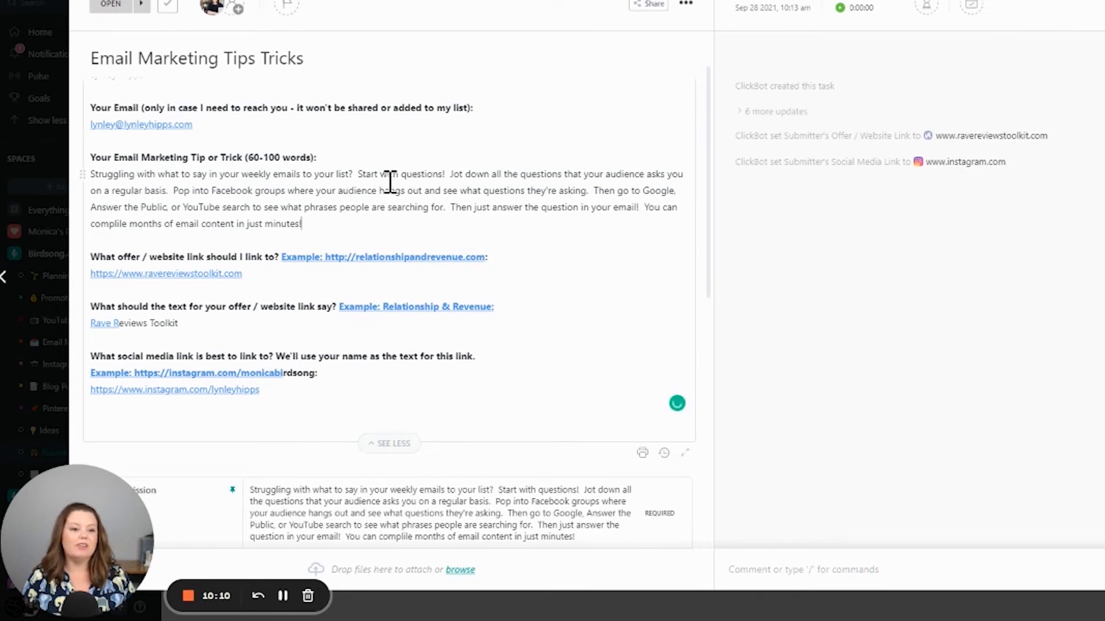
{"action": "scroll", "coordinate": [390, 183], "scroll_direction": "down", "scroll_amount": 2}
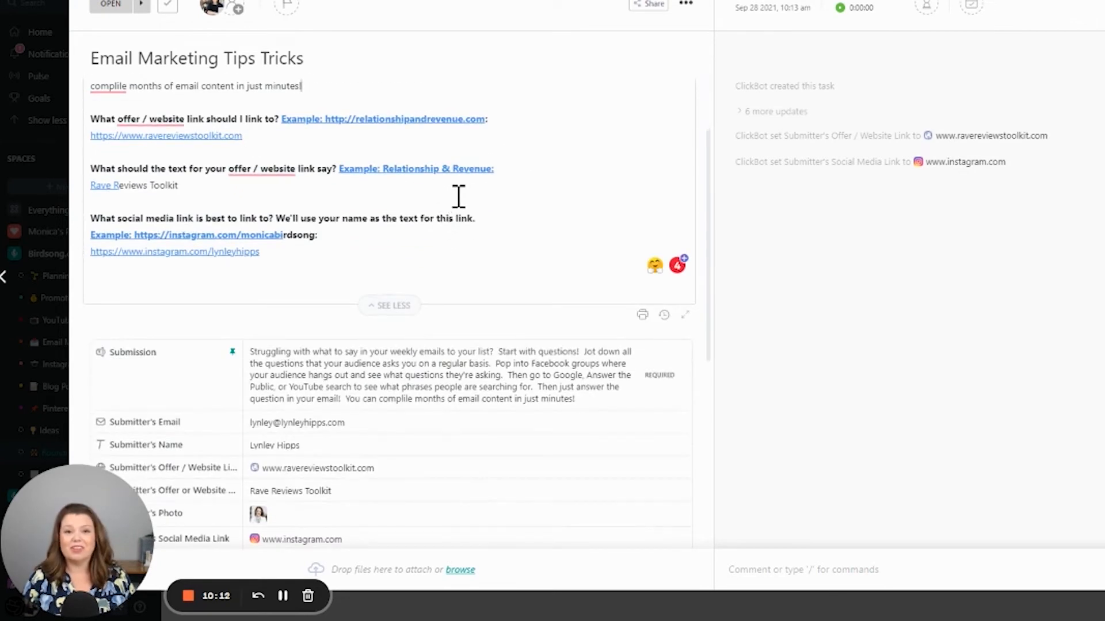
{"action": "scroll", "coordinate": [459, 197], "scroll_direction": "down", "scroll_amount": 2}
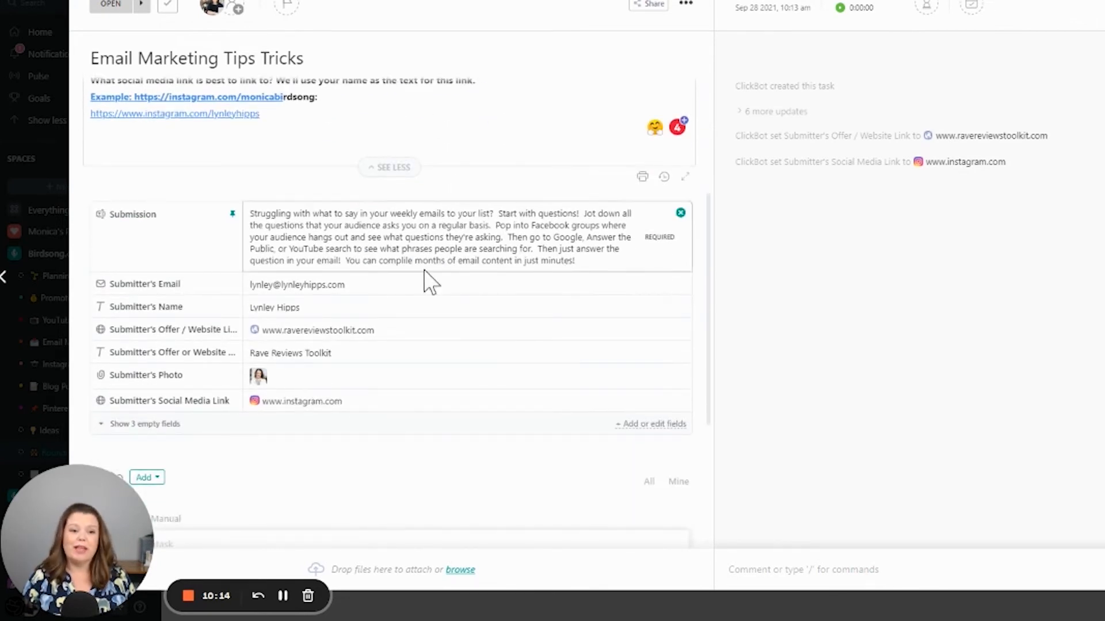
{"action": "scroll", "coordinate": [432, 242], "scroll_direction": "down", "scroll_amount": 3}
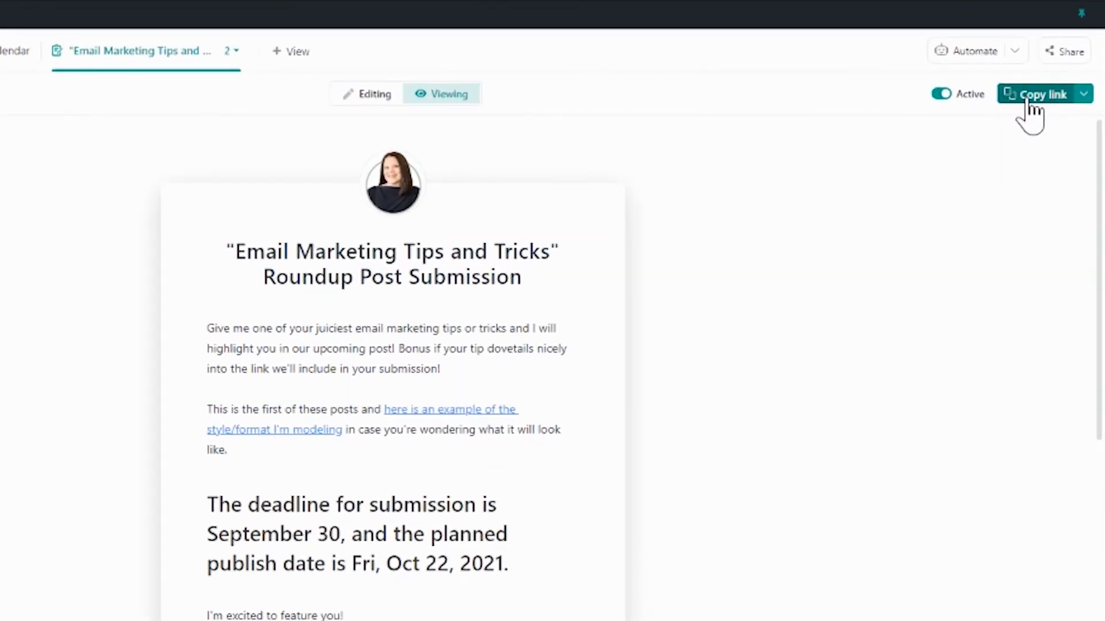
- Copy the form's share link and review the public form from top to bottom in its own browser tab
{"action": "left_click", "coordinate": [1044, 98]}
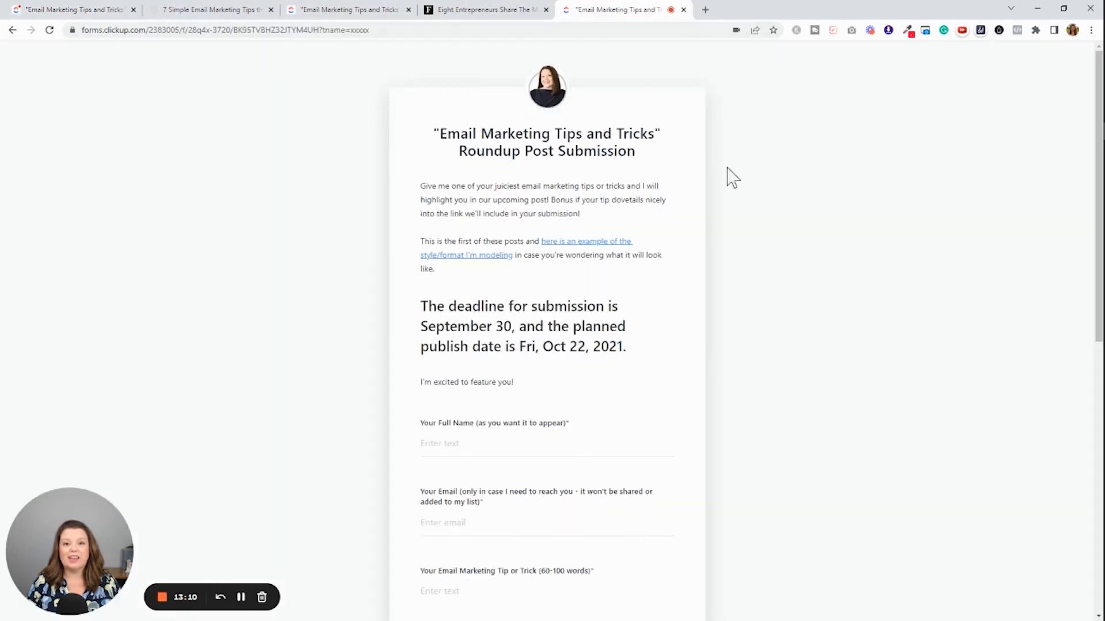
{"action": "scroll", "coordinate": [687, 323], "scroll_direction": "down", "scroll_amount": 10}
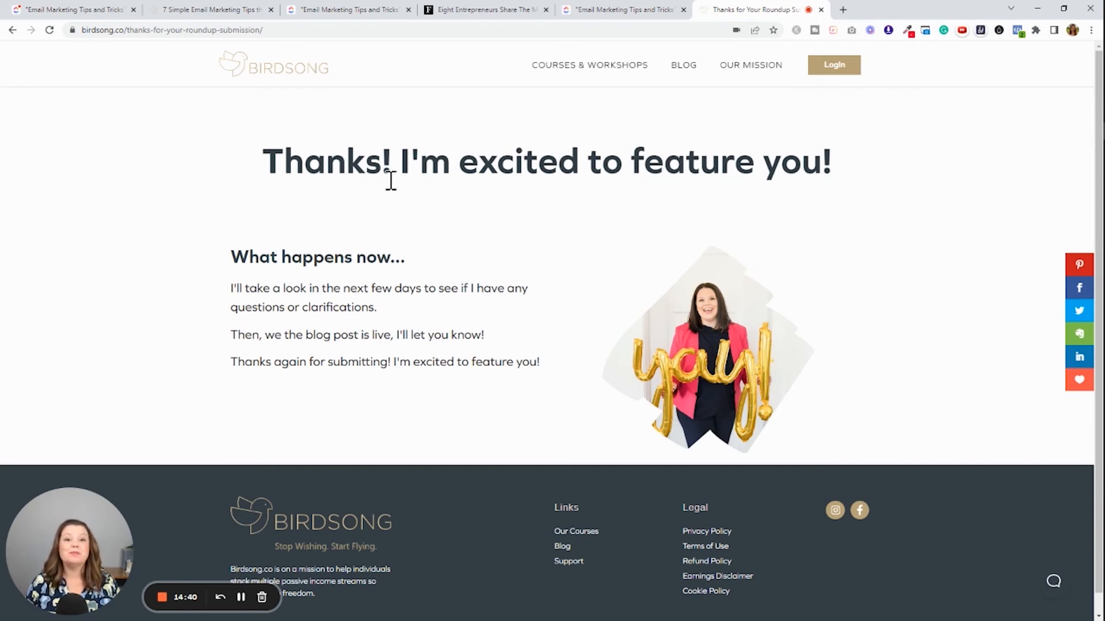
- Review the thank-you page and the form's redirect URL setting, and try the Keep fields full width option
{"action": "left_click_drag", "start_coordinate": [345, 161], "coordinate": [752, 329]}
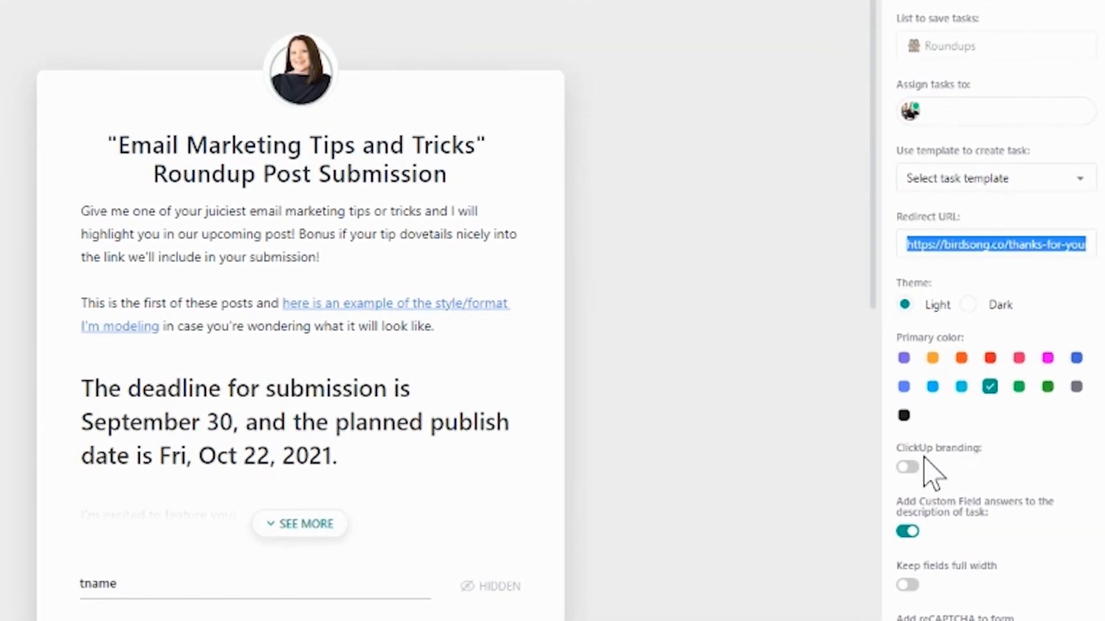
{"action": "mouse_move", "coordinate": [944, 515]}
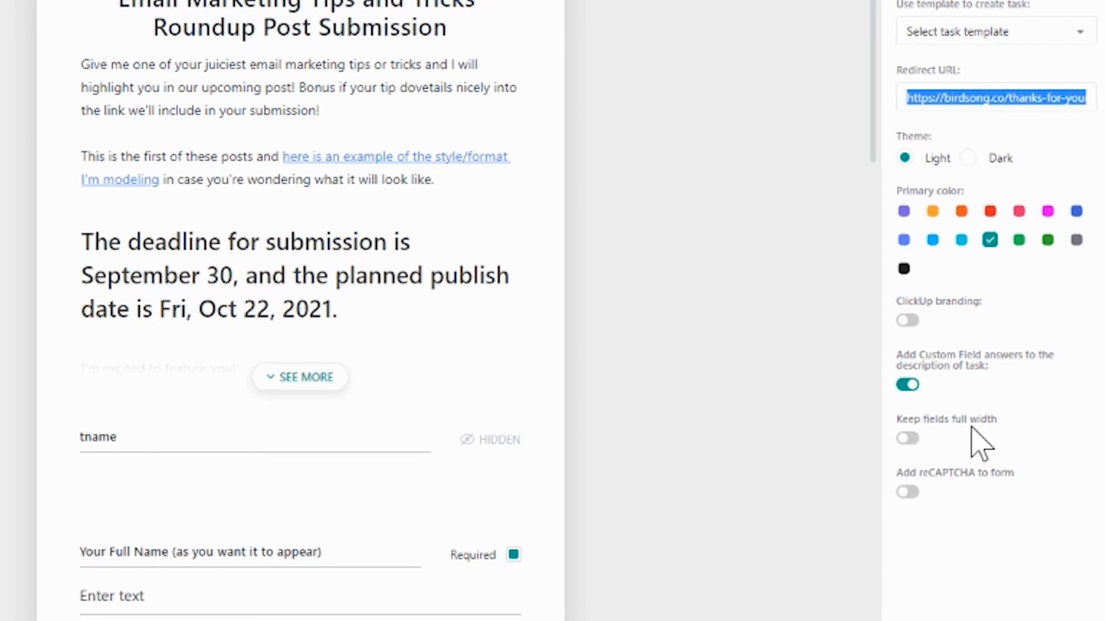
{"action": "left_click", "coordinate": [907, 439]}
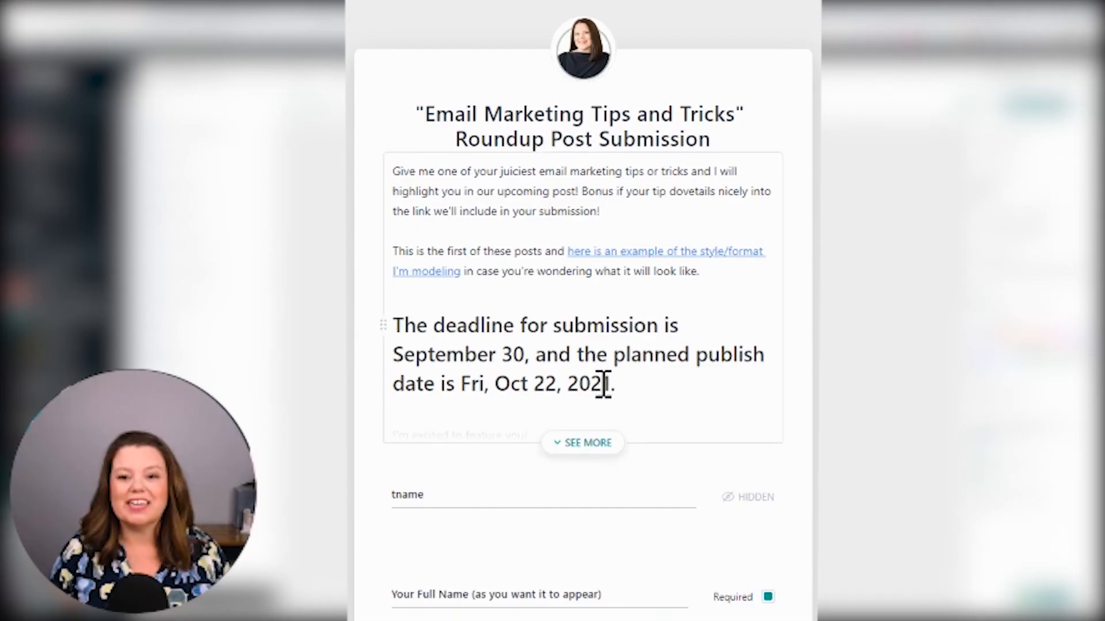
{"action": "scroll", "coordinate": [603, 384], "scroll_direction": "down", "scroll_amount": 10}
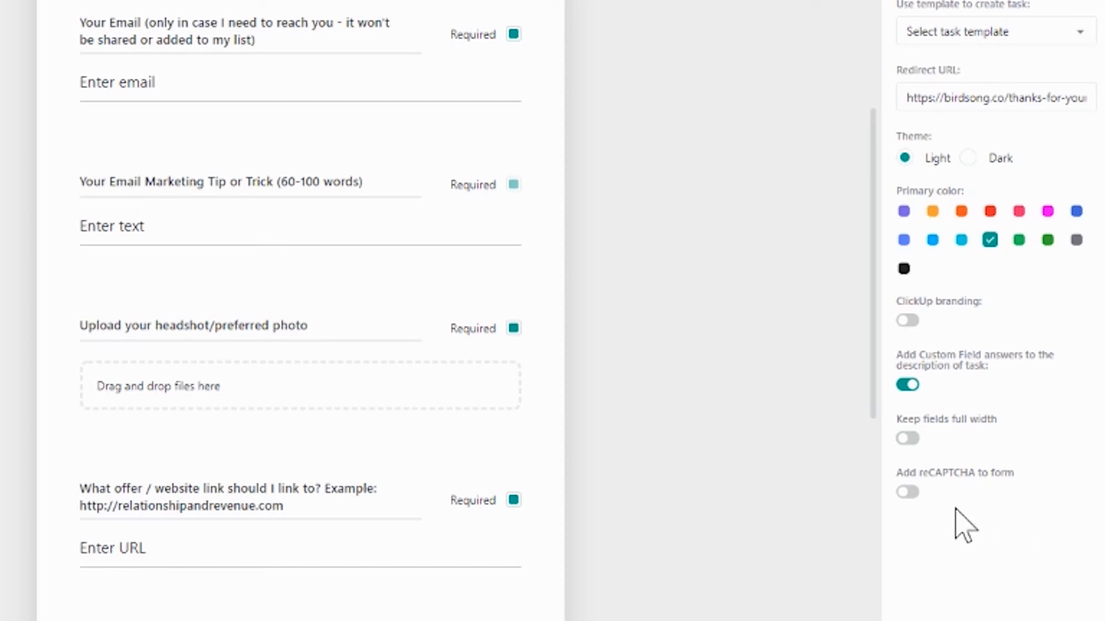
{"action": "scroll", "coordinate": [637, 87], "scroll_direction": "up", "scroll_amount": 3}
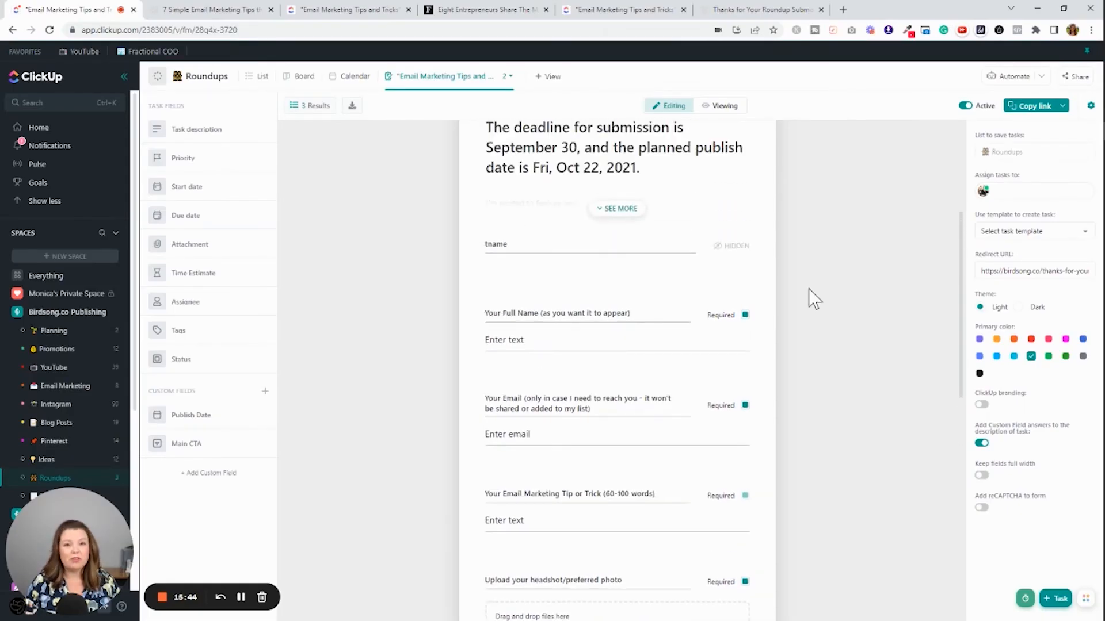
{"action": "scroll", "coordinate": [829, 270], "scroll_direction": "up", "scroll_amount": 4}
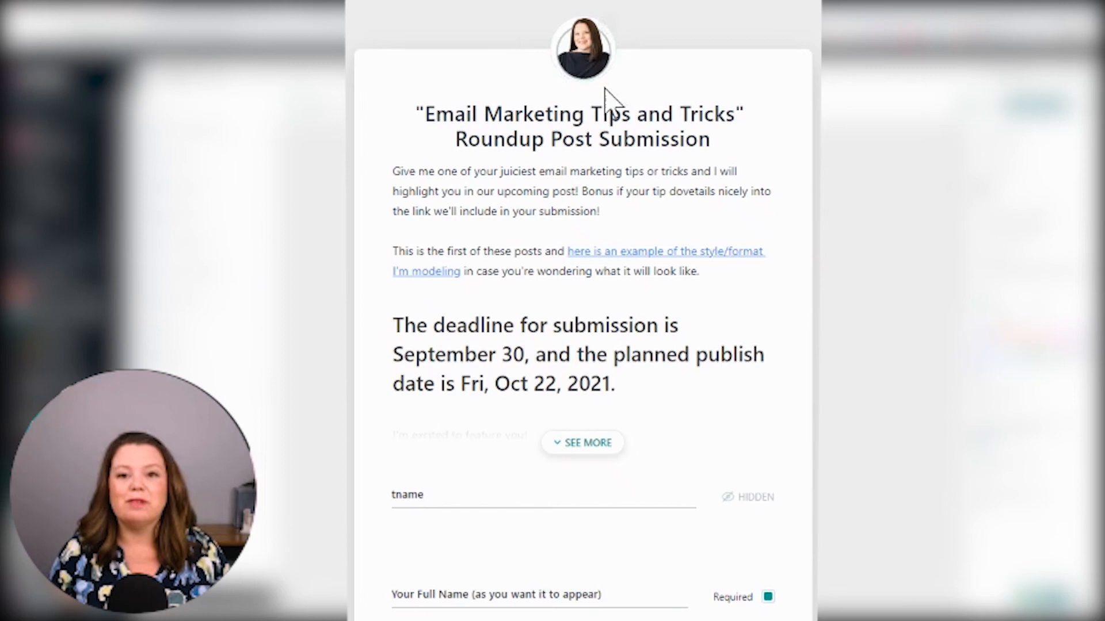
{"action": "mouse_move", "coordinate": [585, 79]}
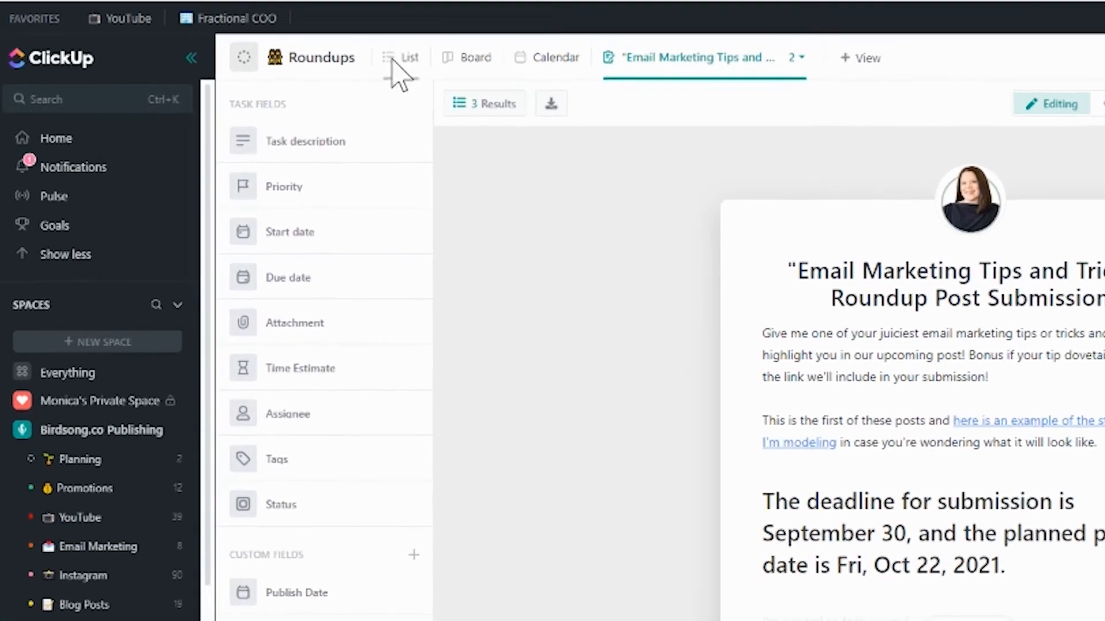
- Start a new automation for the Roundups list and set its trigger to Task created
{"action": "left_click", "coordinate": [397, 59]}
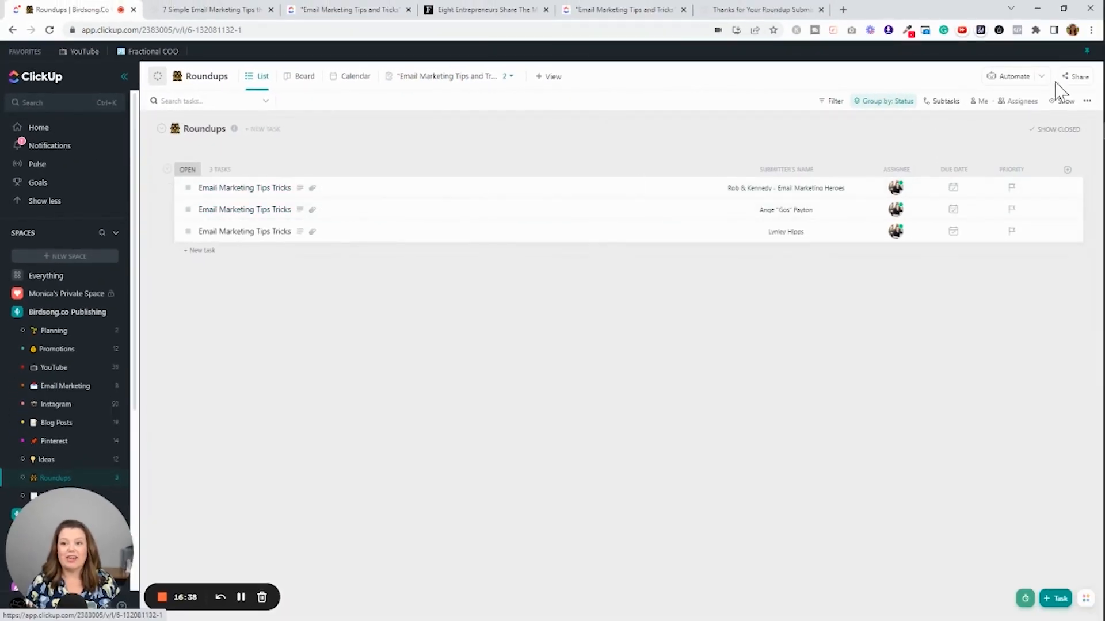
{"action": "left_click", "coordinate": [1013, 76]}
{"action": "left_click", "coordinate": [1053, 133]}
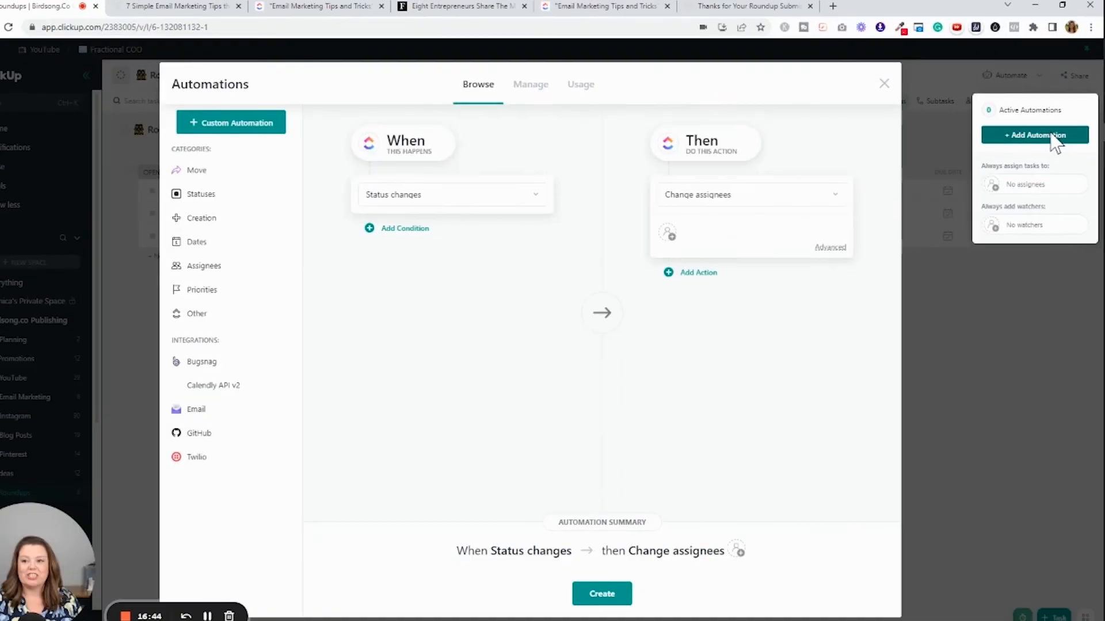
{"action": "left_click", "coordinate": [436, 199]}
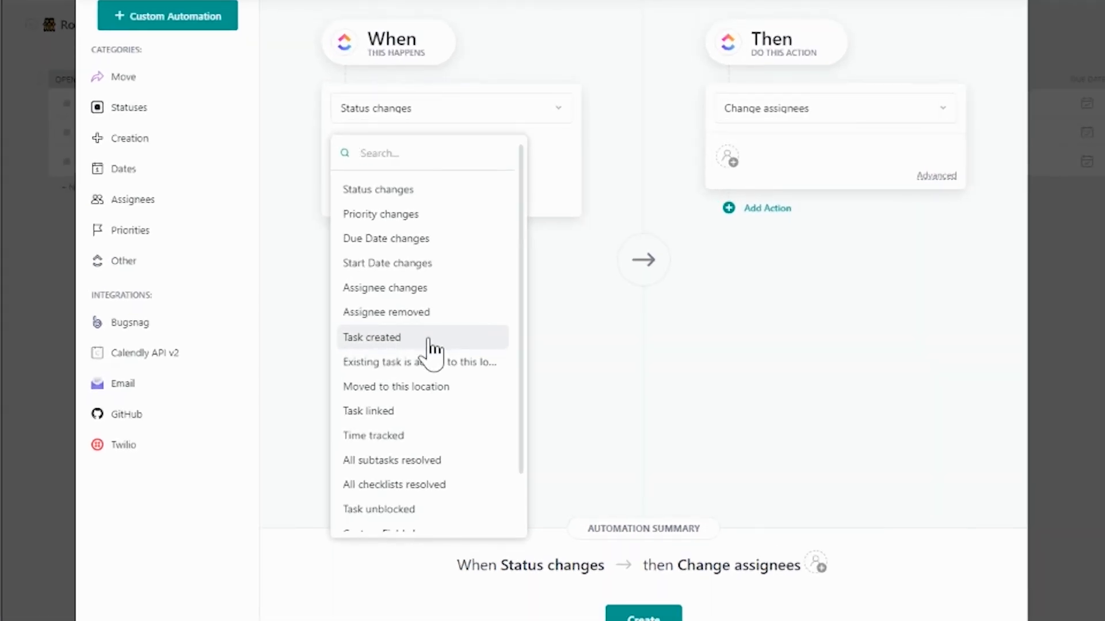
{"action": "left_click", "coordinate": [429, 339]}
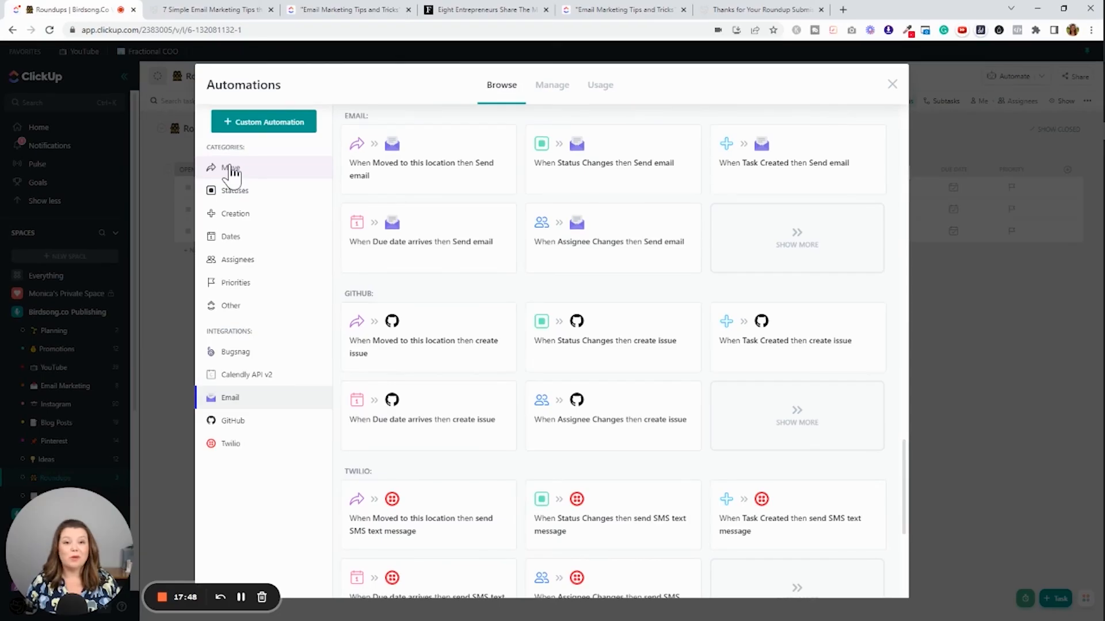